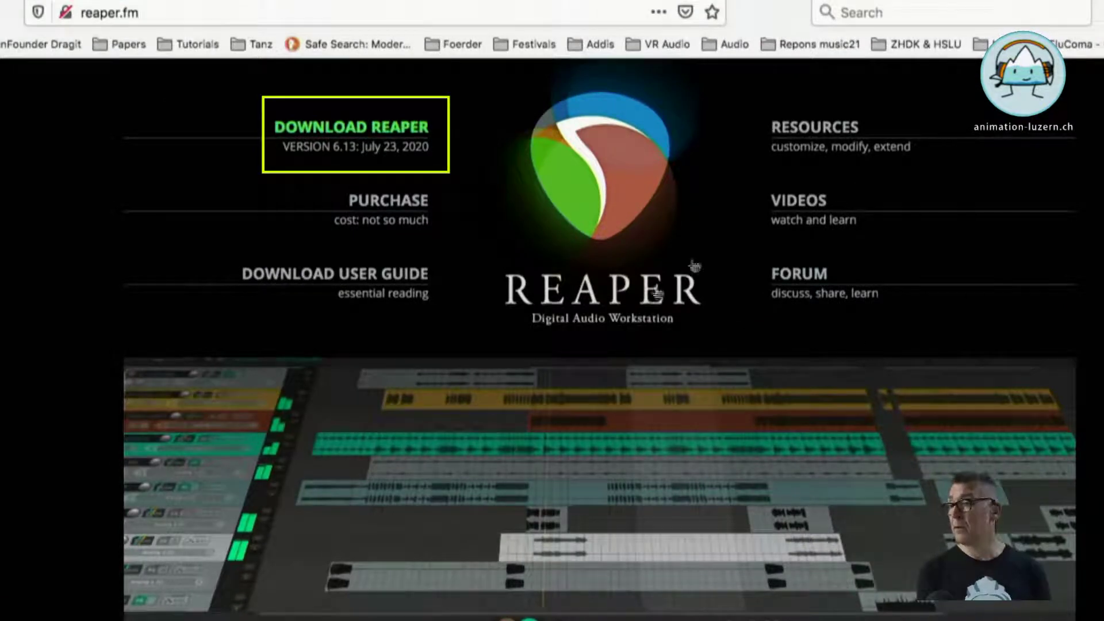
Download the OS X 64-bit REAPER disk image, agree to its licence, and show recent downloads.
click(336, 130)
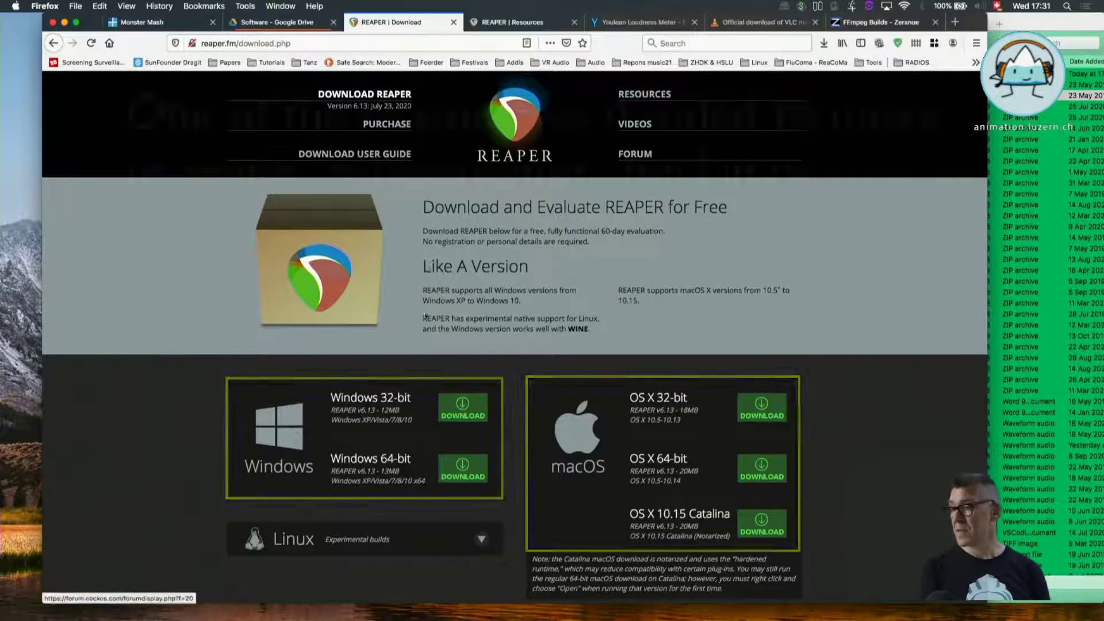
click(764, 473)
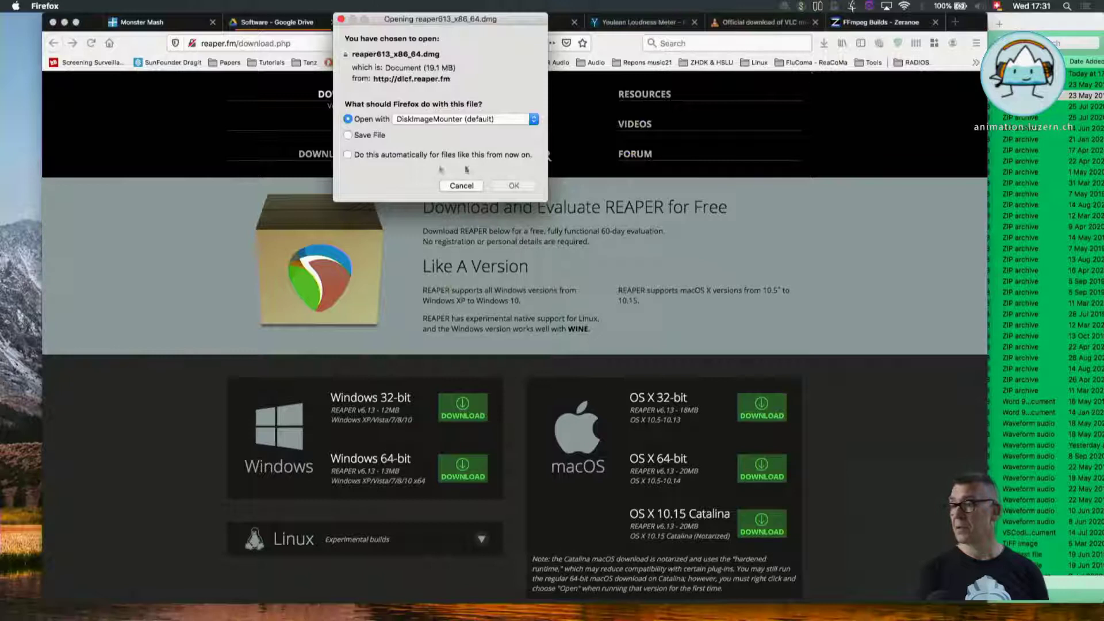
click(507, 185)
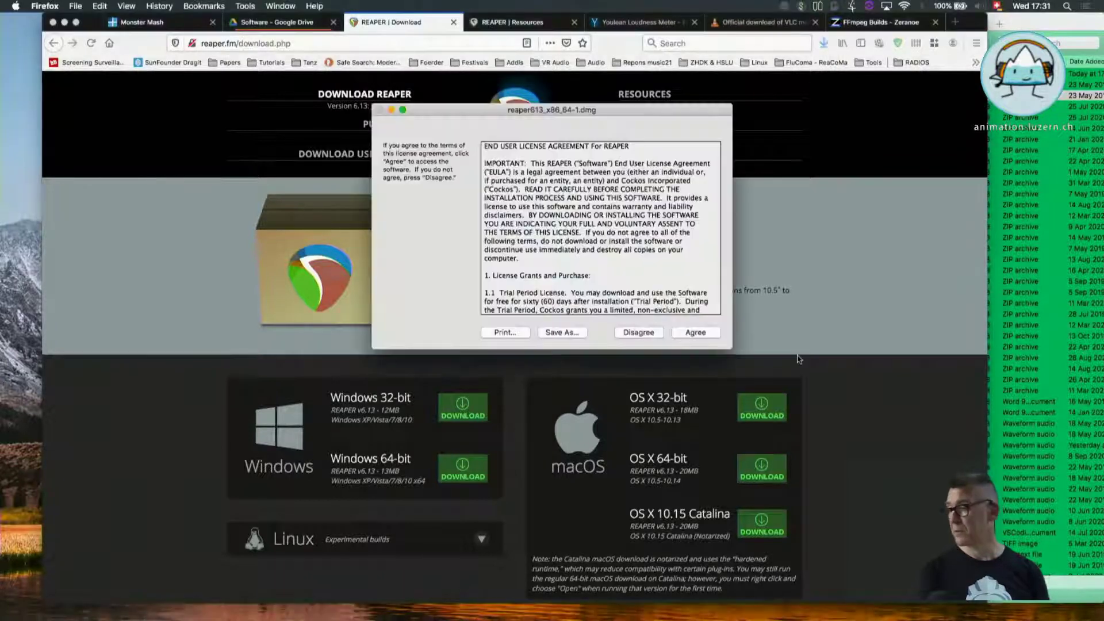
click(695, 333)
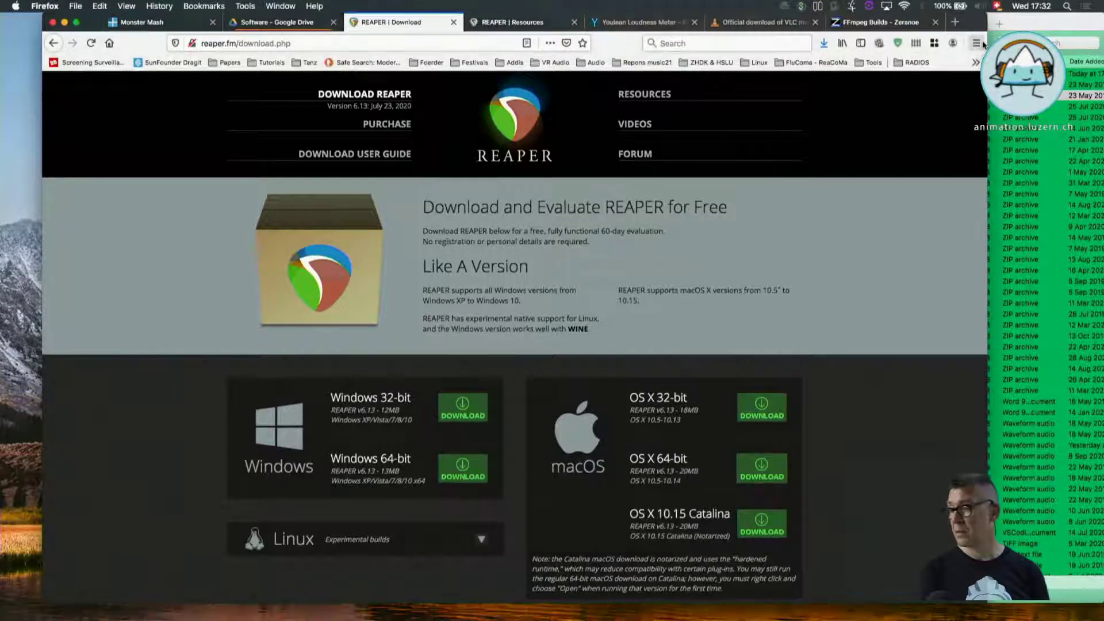
click(825, 43)
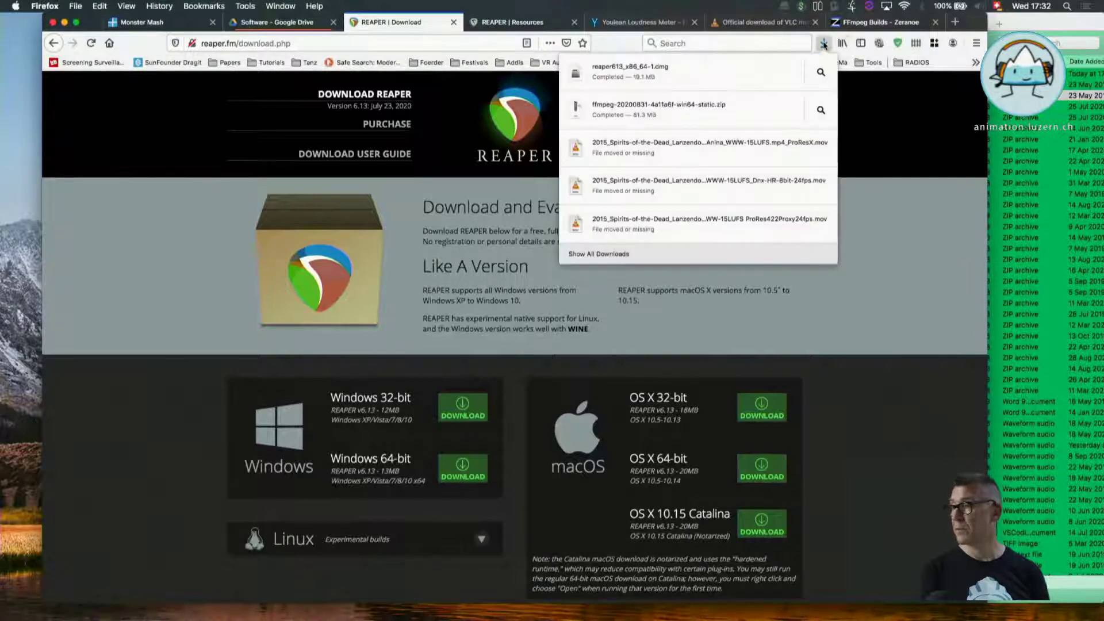
Copy REAPER64.app and ReaMote64.app from the disk image into Applications.
click(627, 69)
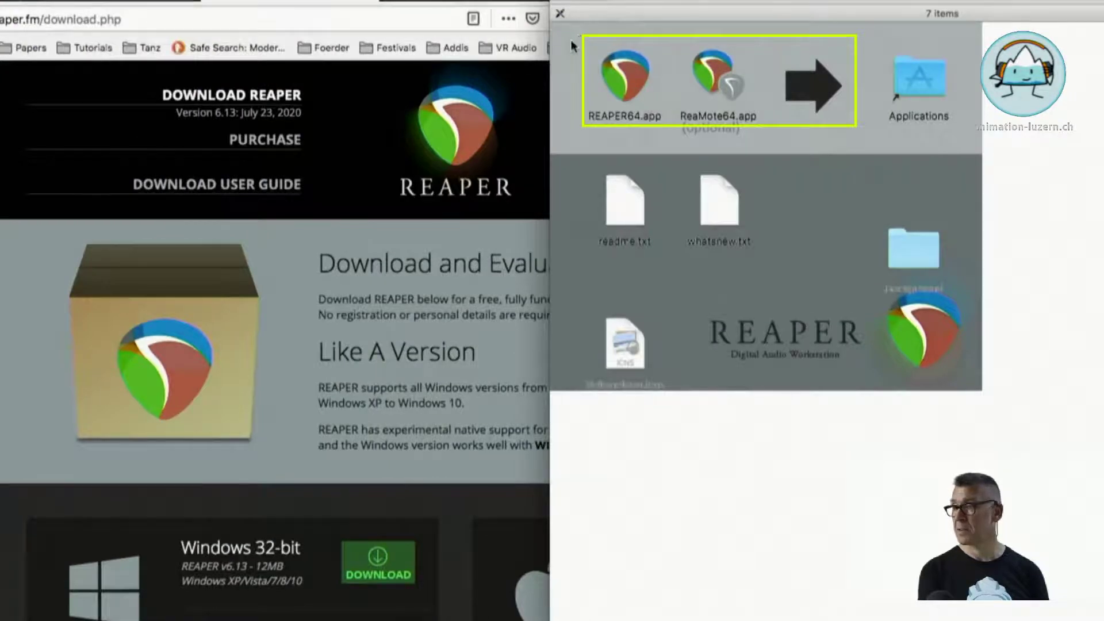
drag(570, 39, 751, 129)
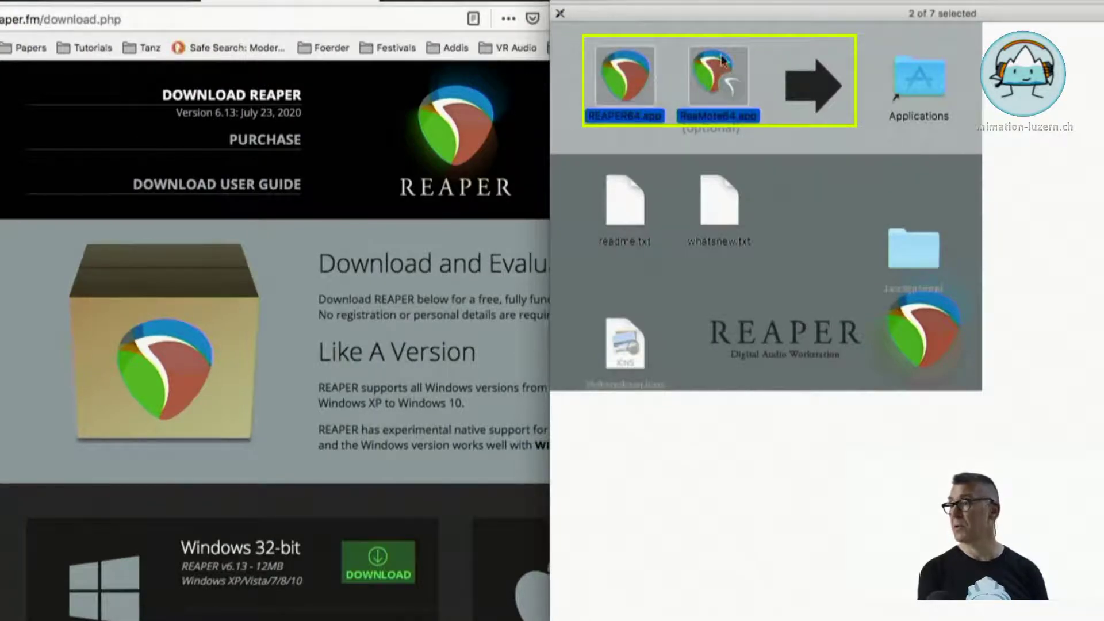
click(631, 68)
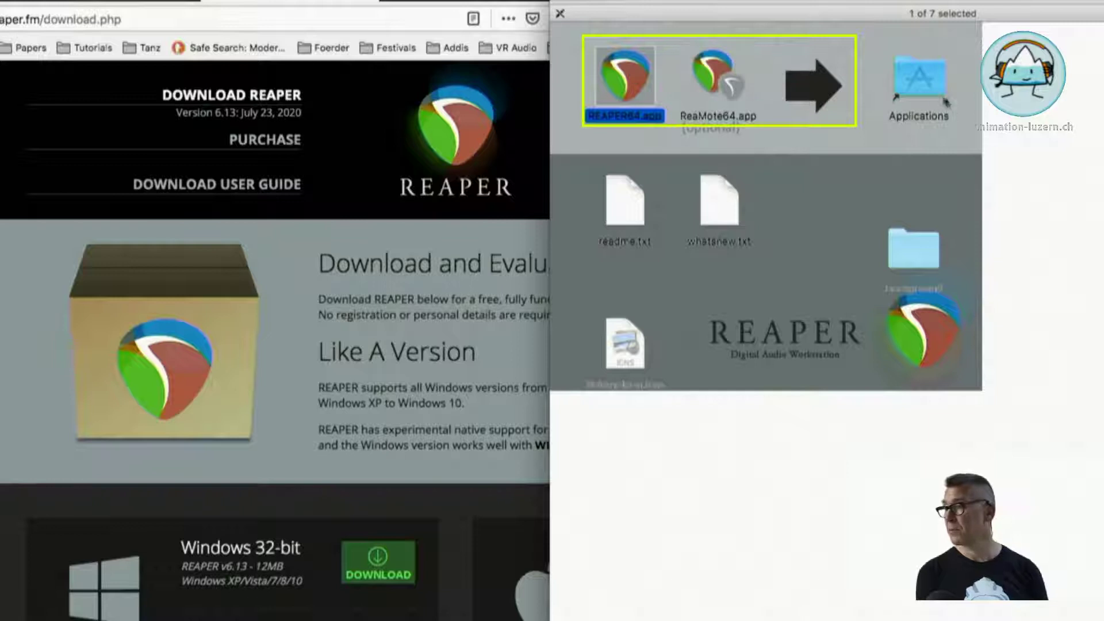
super+click(723, 89)
drag(723, 90, 910, 91)
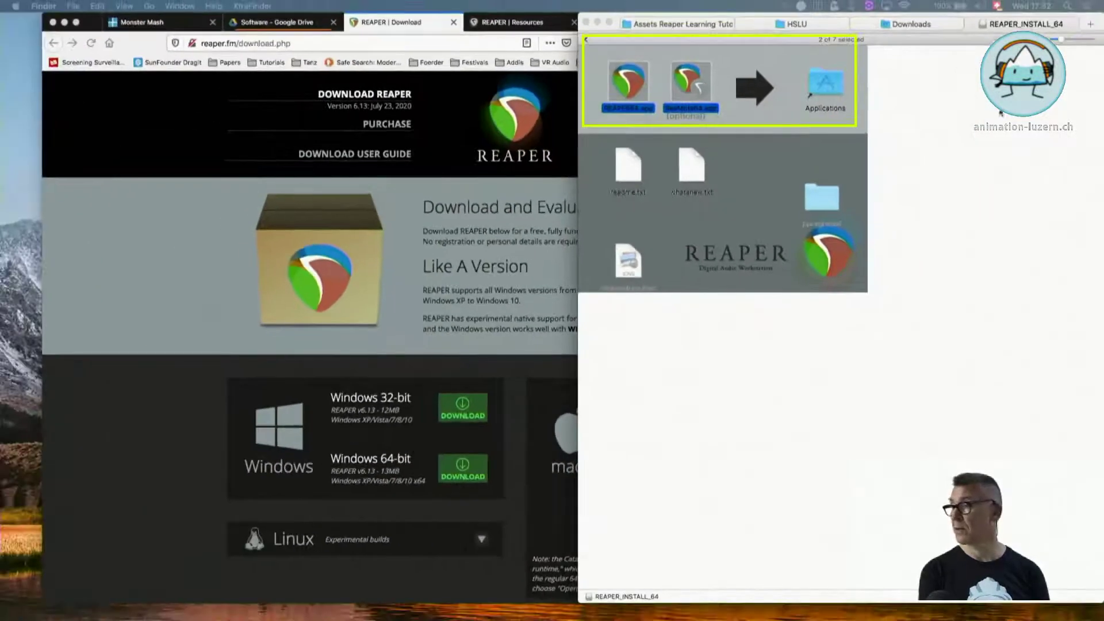
Eject REAPER_INSTALL_64 and launch REAPER64.app from the Applications folder.
click(1053, 25)
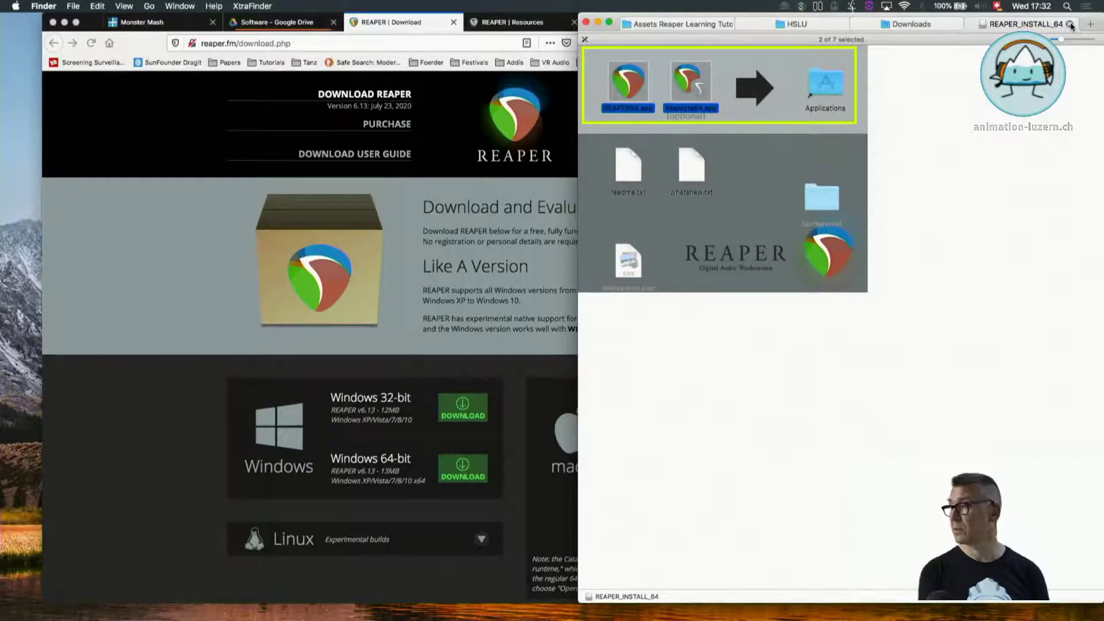
click(1071, 24)
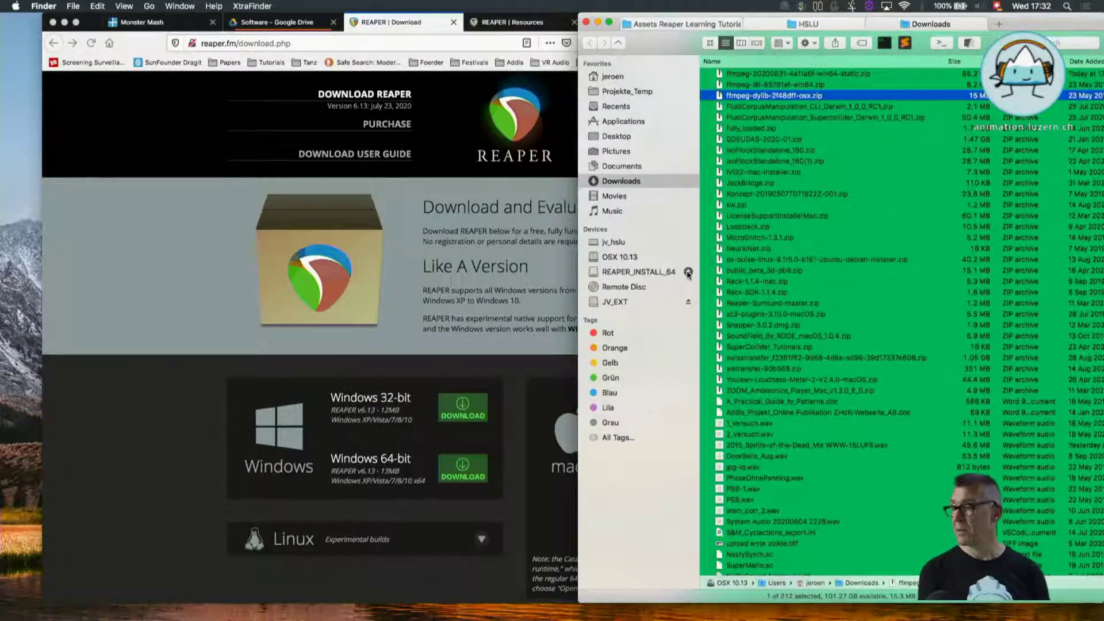
click(688, 273)
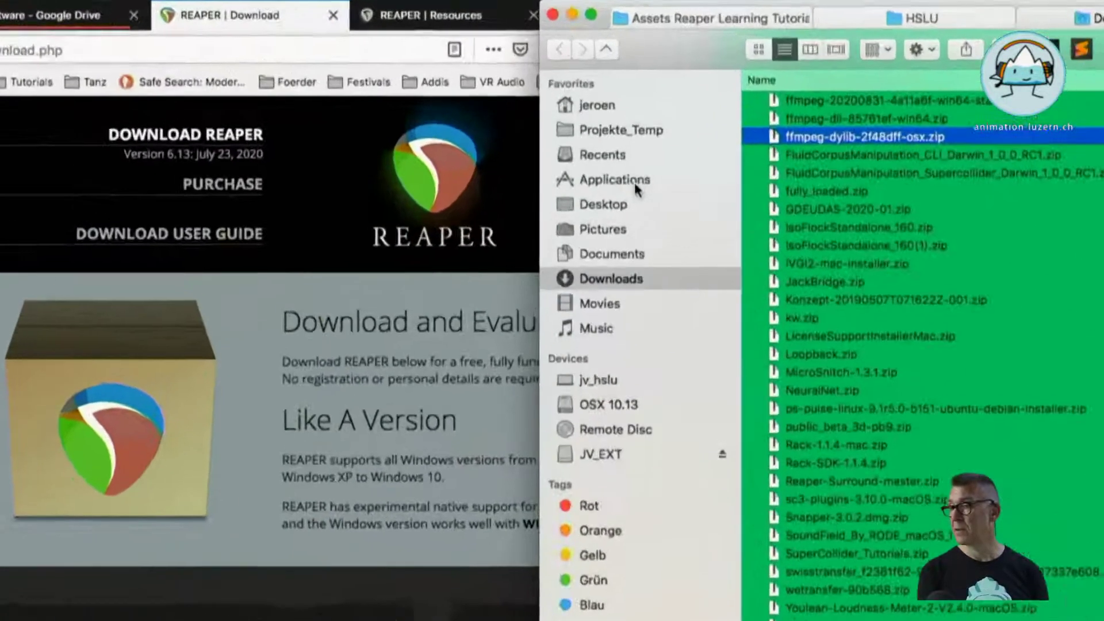
click(635, 183)
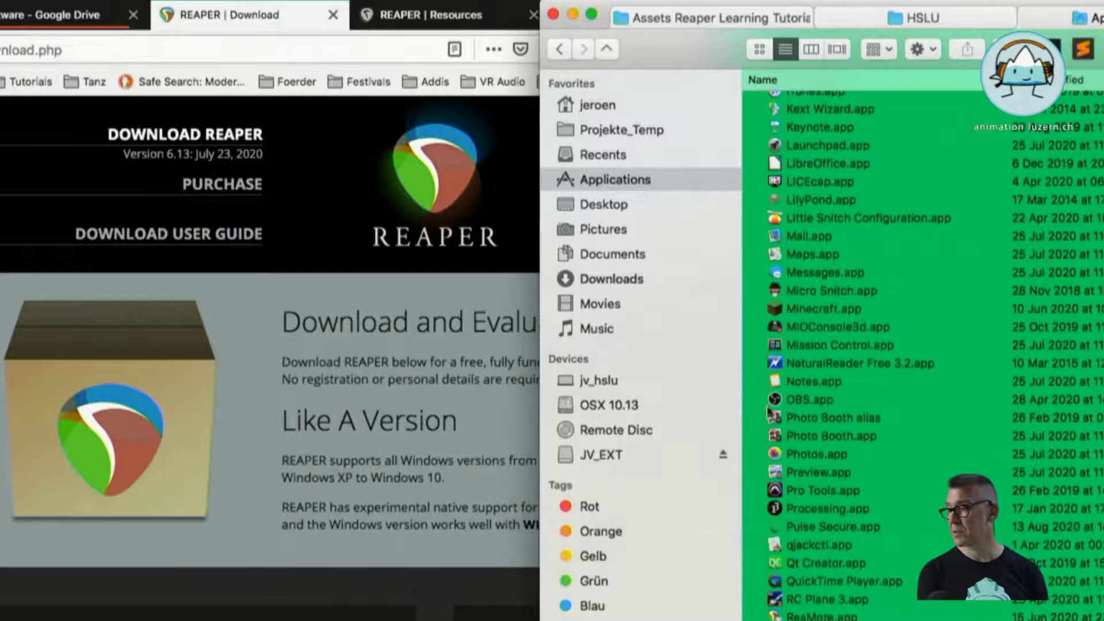
scroll(770, 414, down, 8)
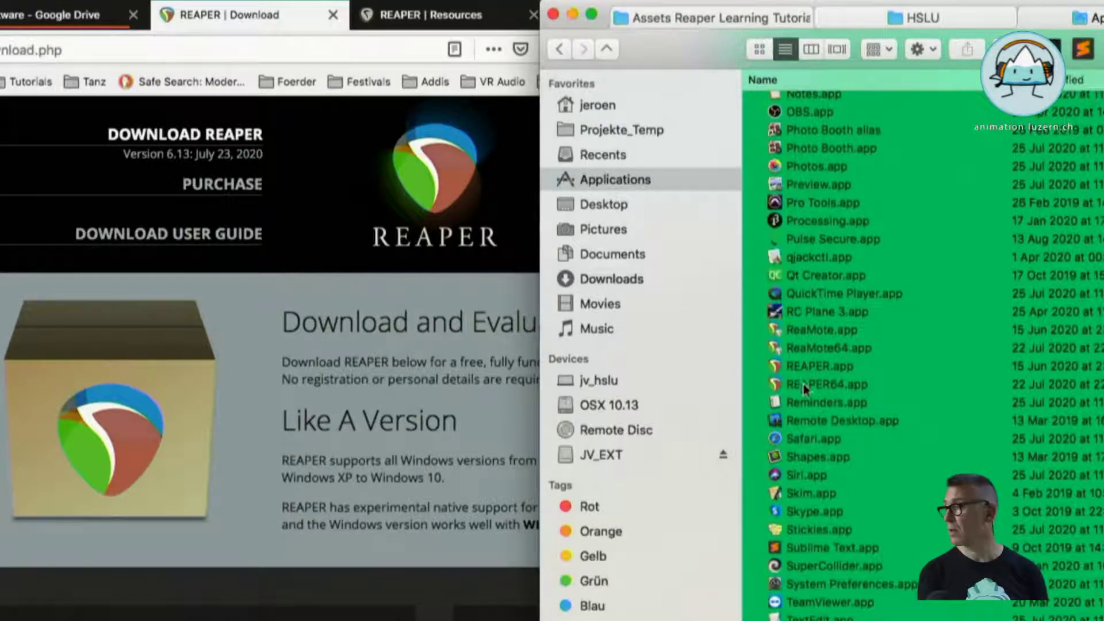
click(805, 390)
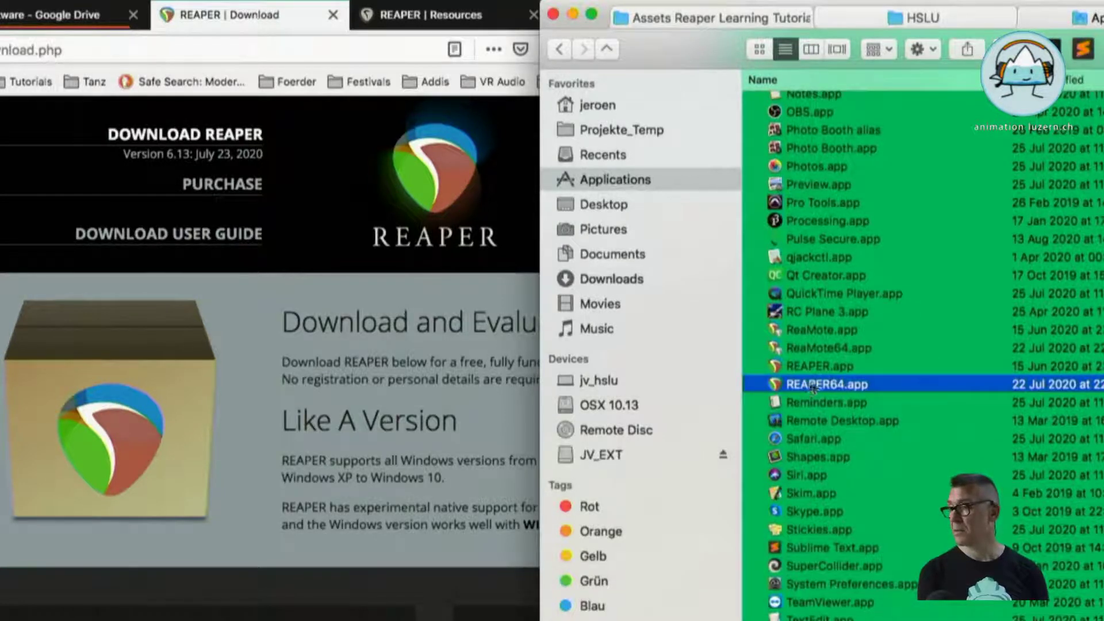
double_click(812, 385)
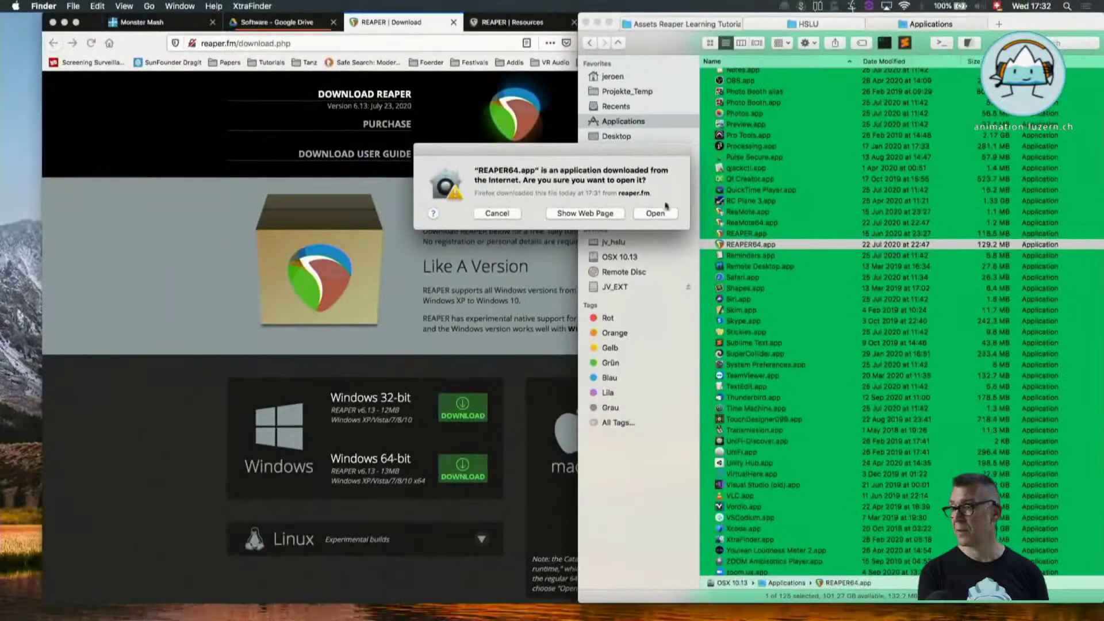
Allow REAPER64 past Gatekeeper, cancel both Save As prompts and close Project Settings unchanged.
click(661, 281)
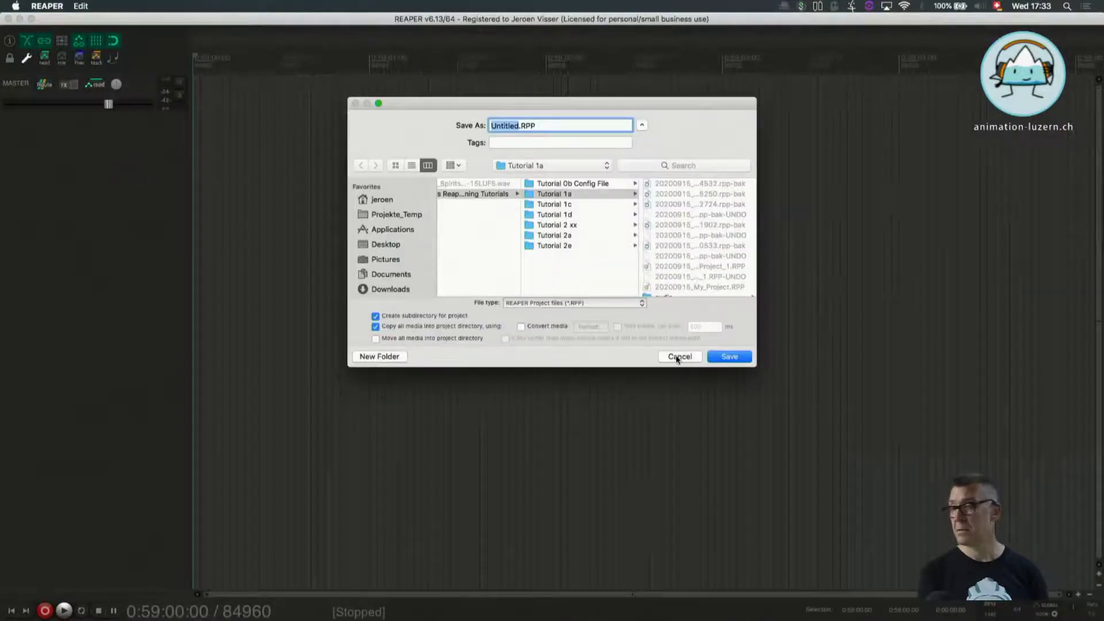
click(677, 359)
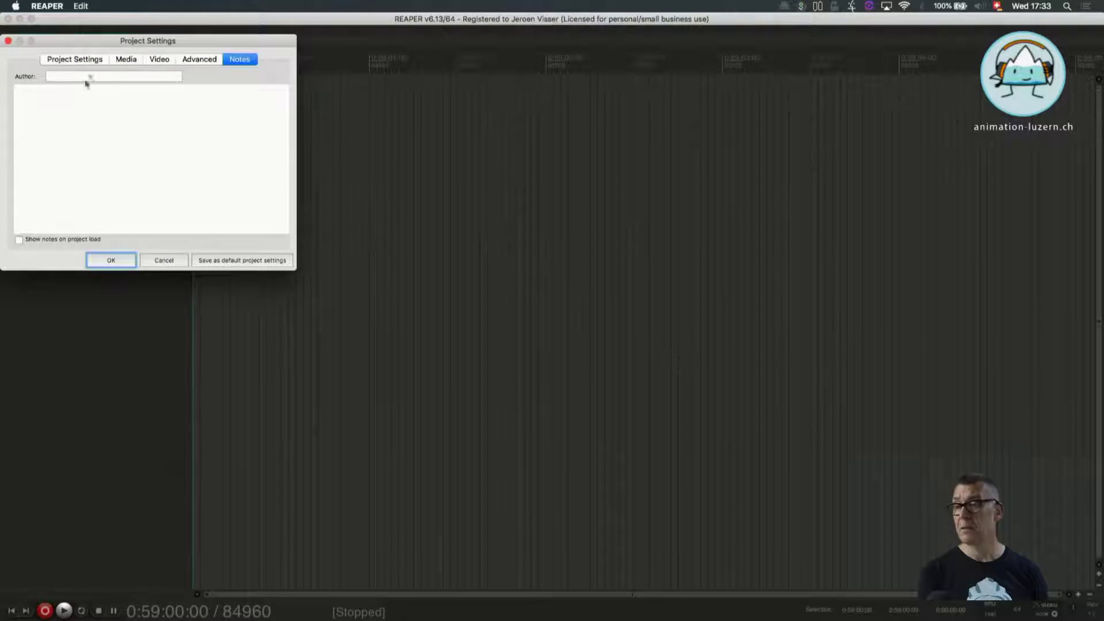
click(109, 259)
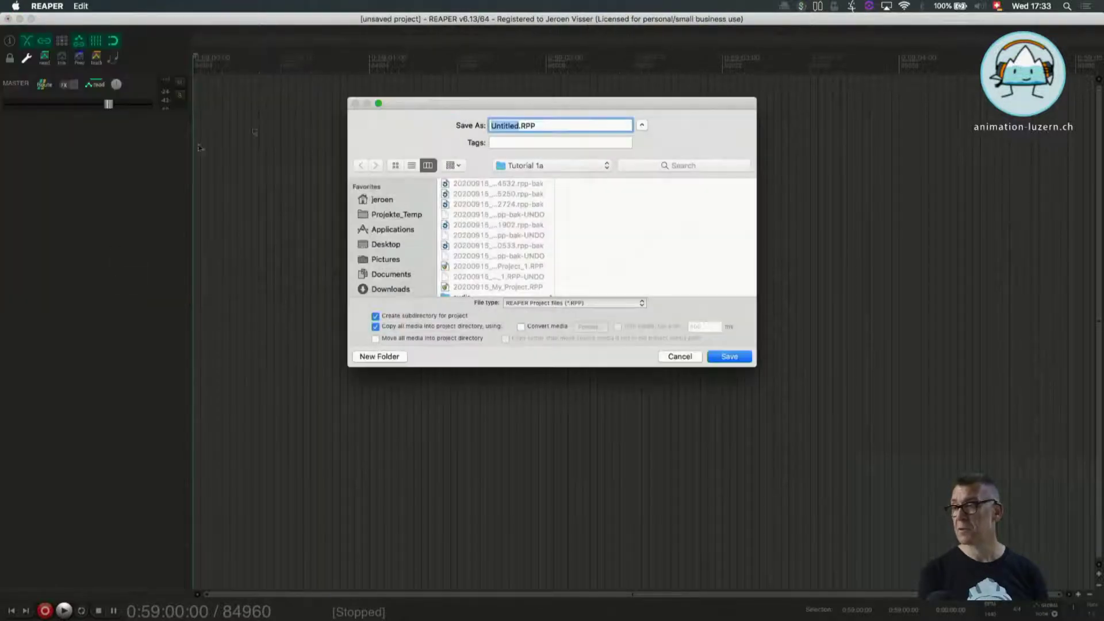
click(679, 357)
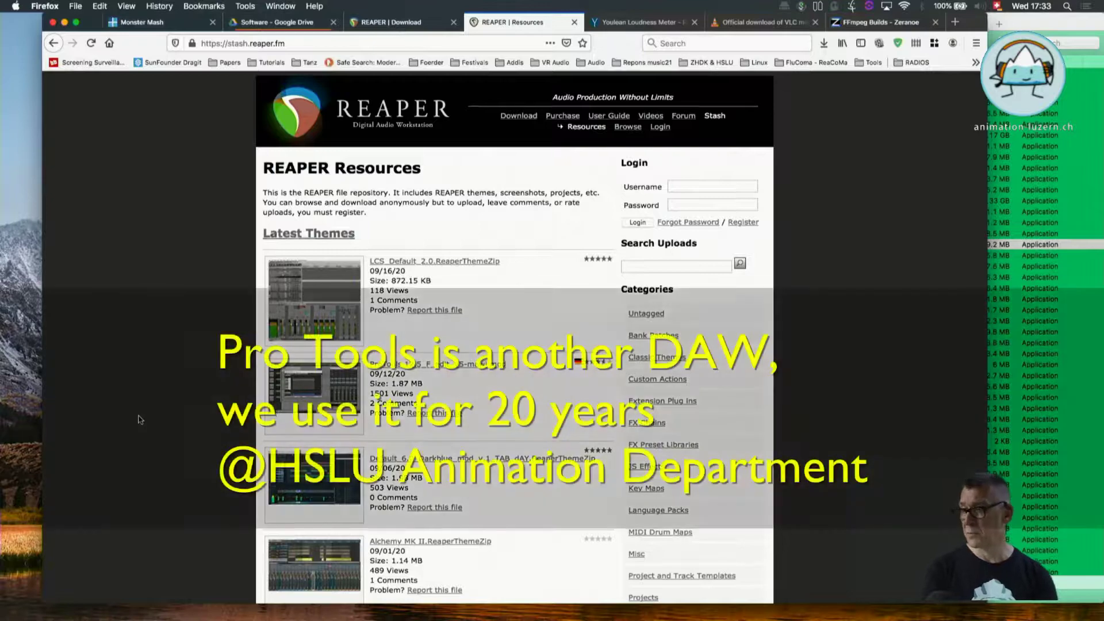
scroll(138, 419, down, 3)
scroll(138, 420, down, 3)
scroll(138, 420, down, 3)
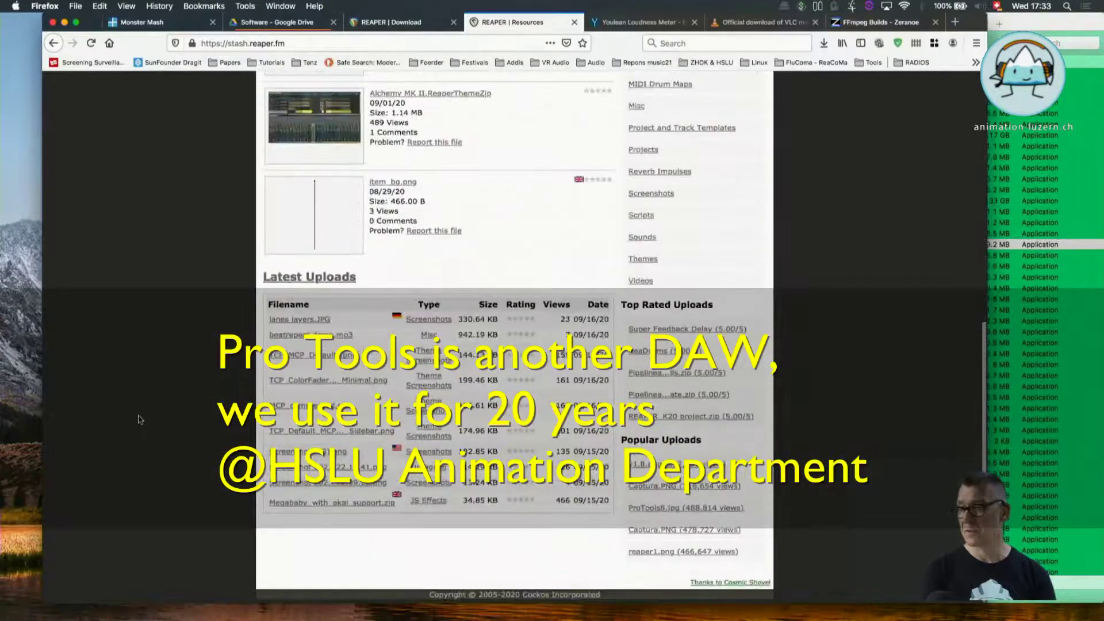
scroll(139, 419, up, 3)
scroll(138, 419, up, 2)
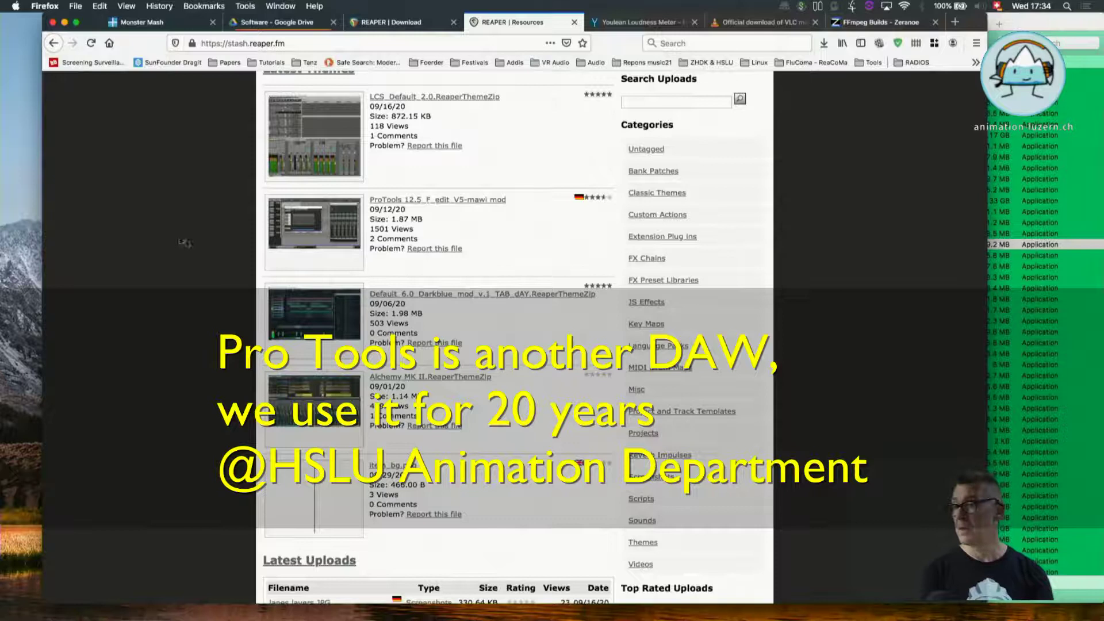
scroll(173, 248, up, 1)
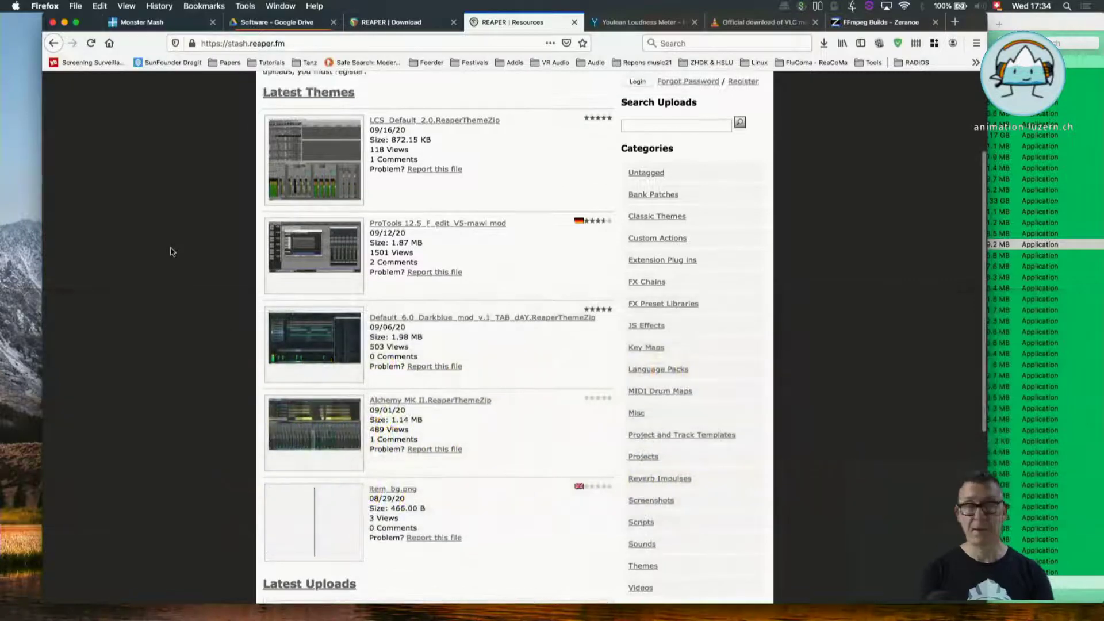
scroll(168, 251, up, 3)
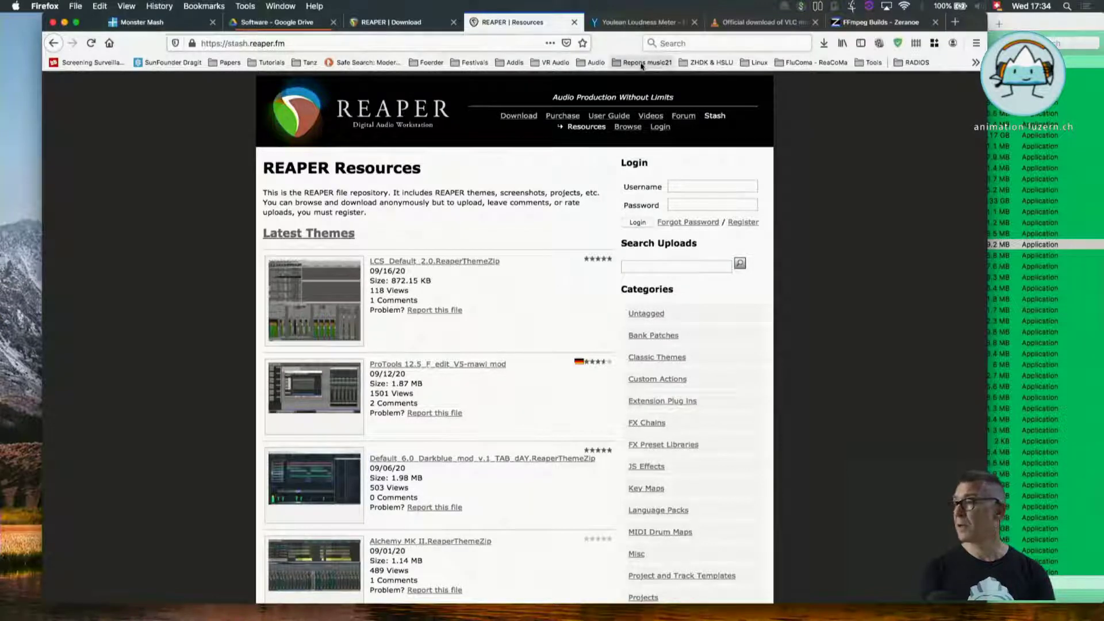
Enter 'sws extensions' in a new tab's address bar.
click(954, 22)
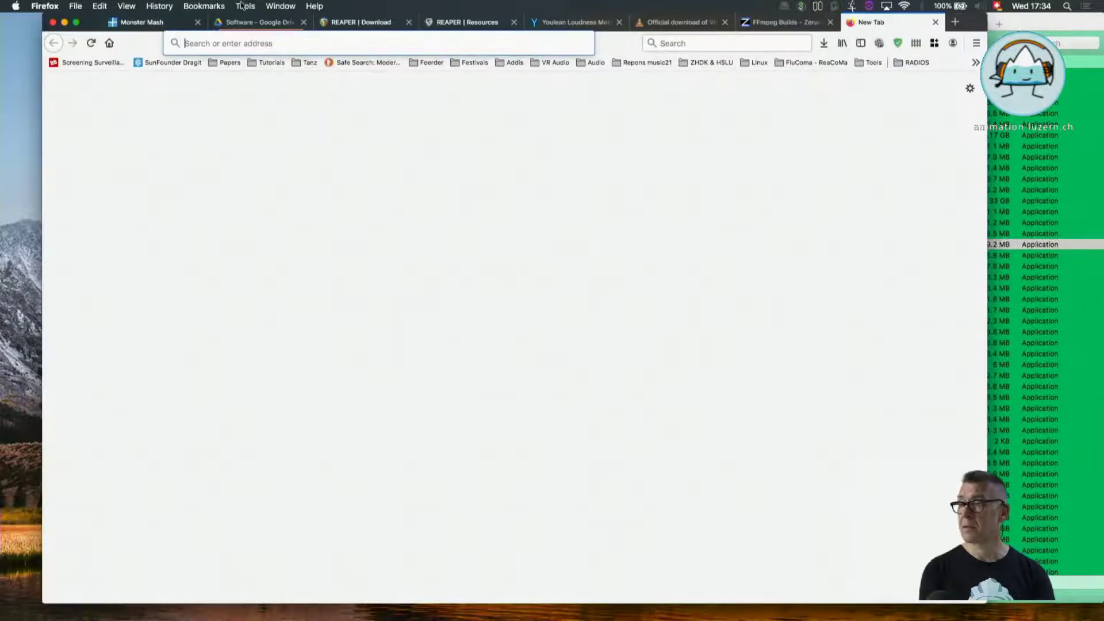
click(254, 43)
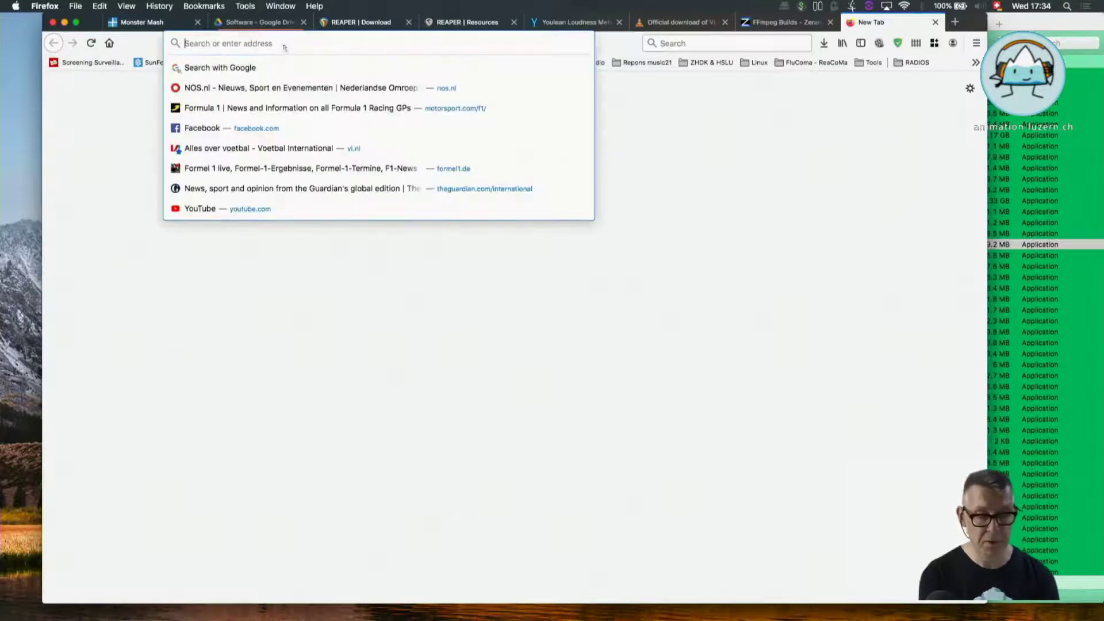
text(swsw)
key(BackSpace)
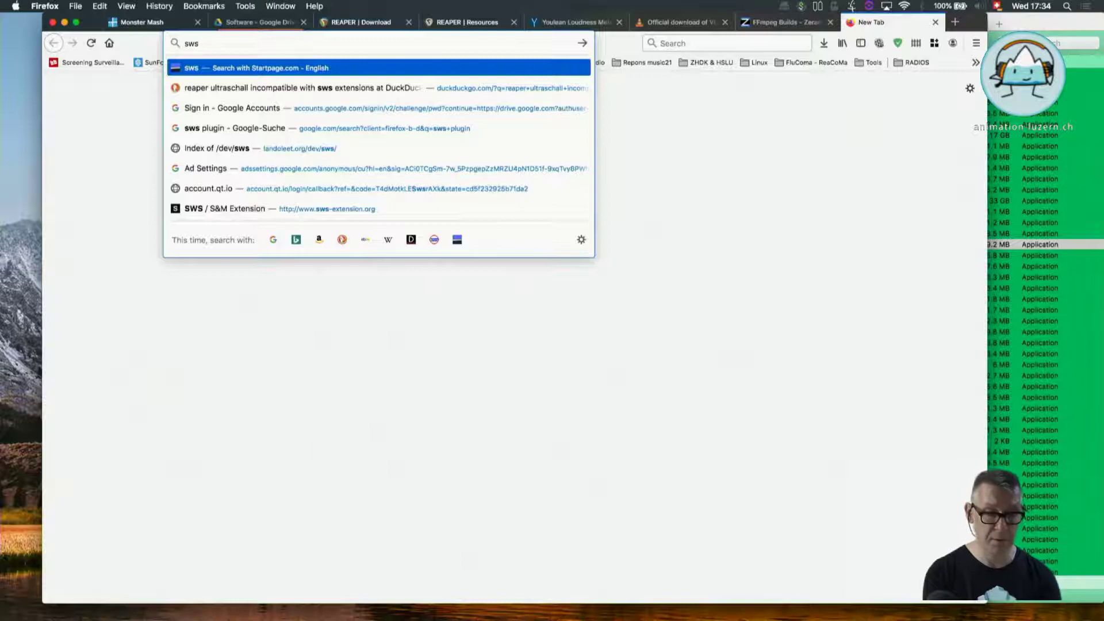
text( ex)
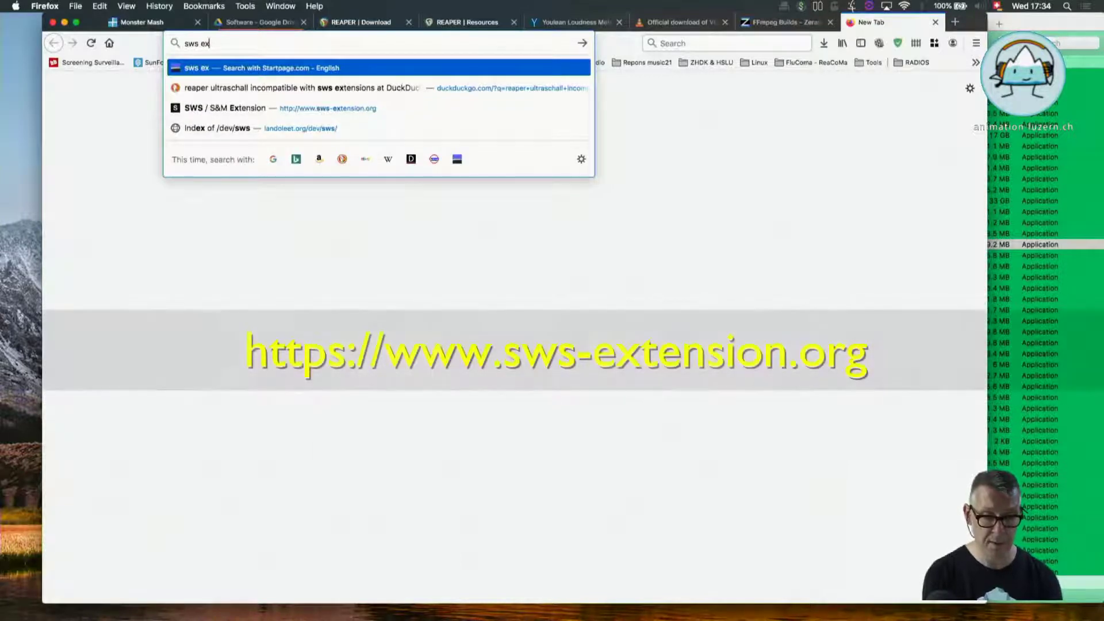
text(tnesions)
Run the search with Google and open the SWS / S&M Extension result.
key(Up)
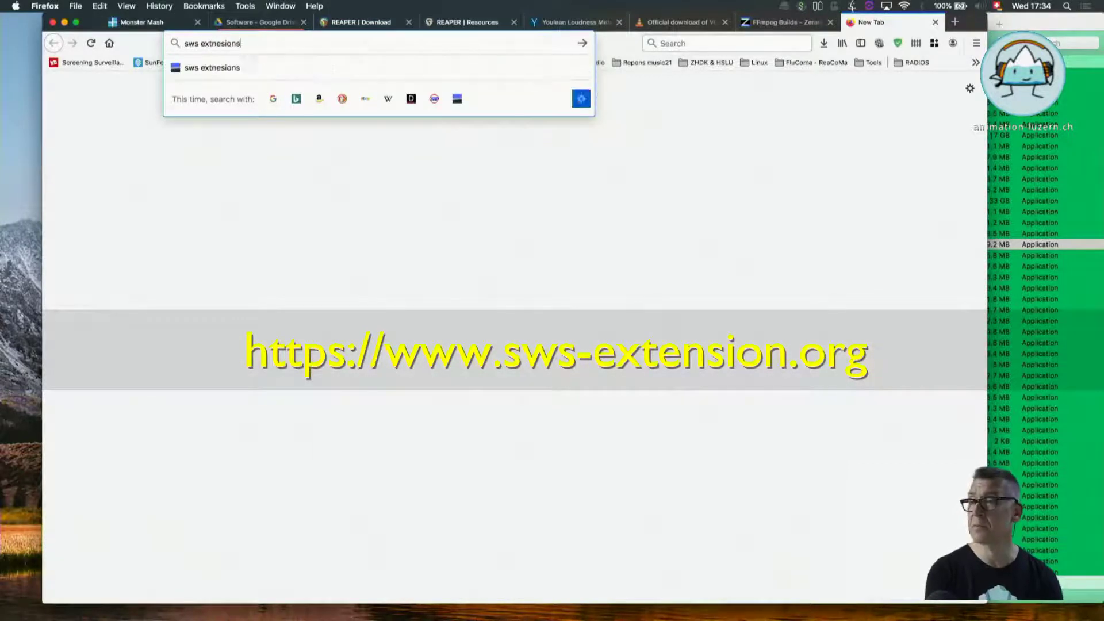
key(Left)
key(Left)
key(Left)
key(Left)
key(Right)
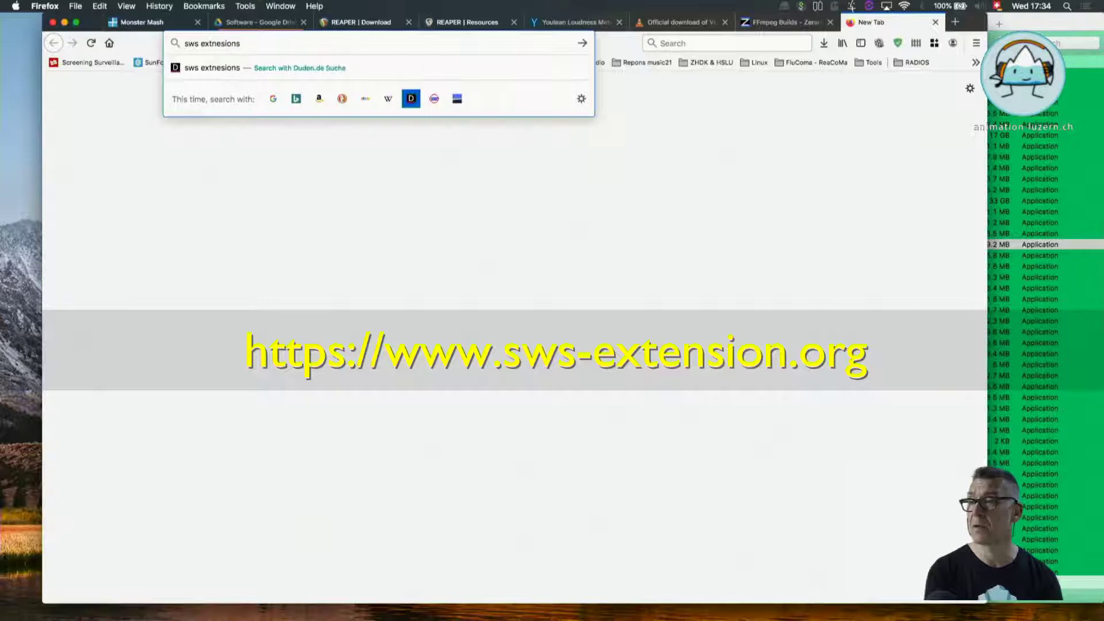
key(Left)
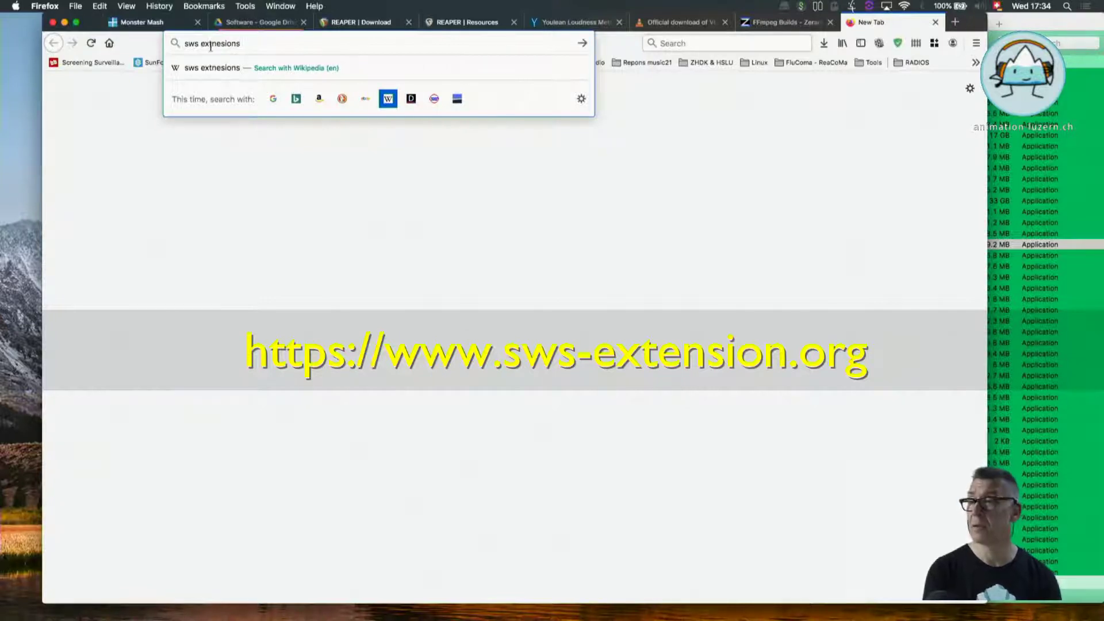
text(e)
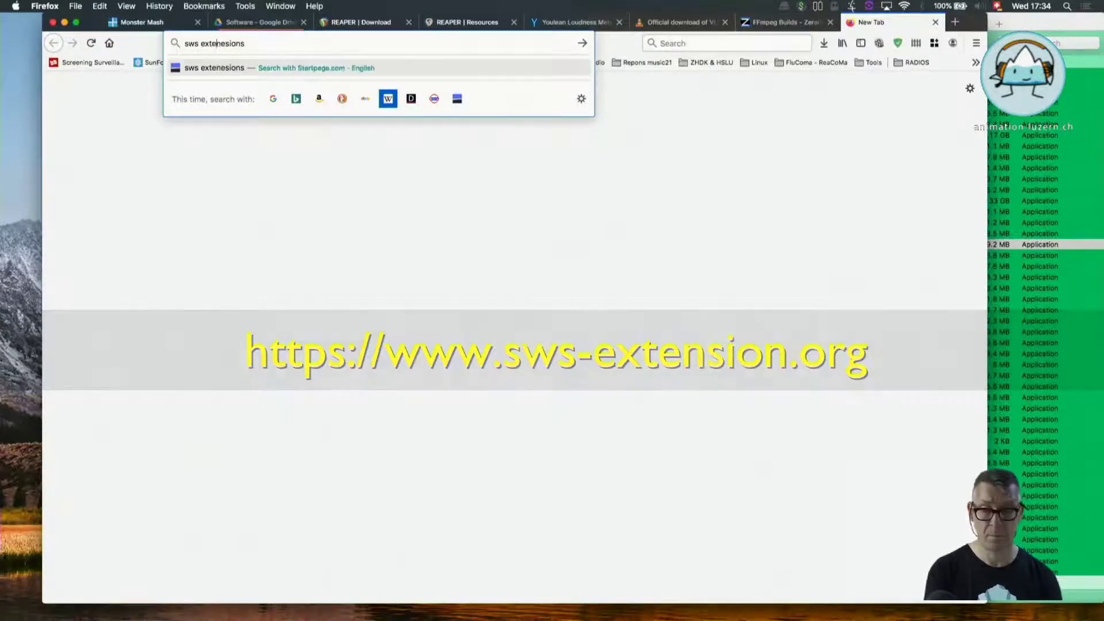
key(Right)
key(Right)
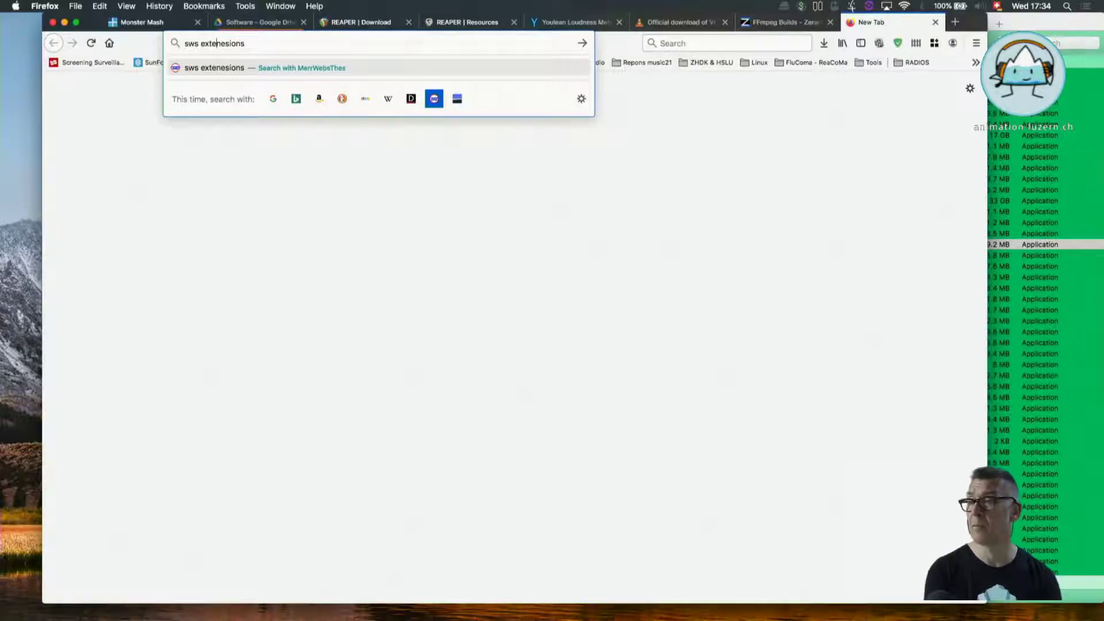
key(Right)
key(Right)
key(Right)
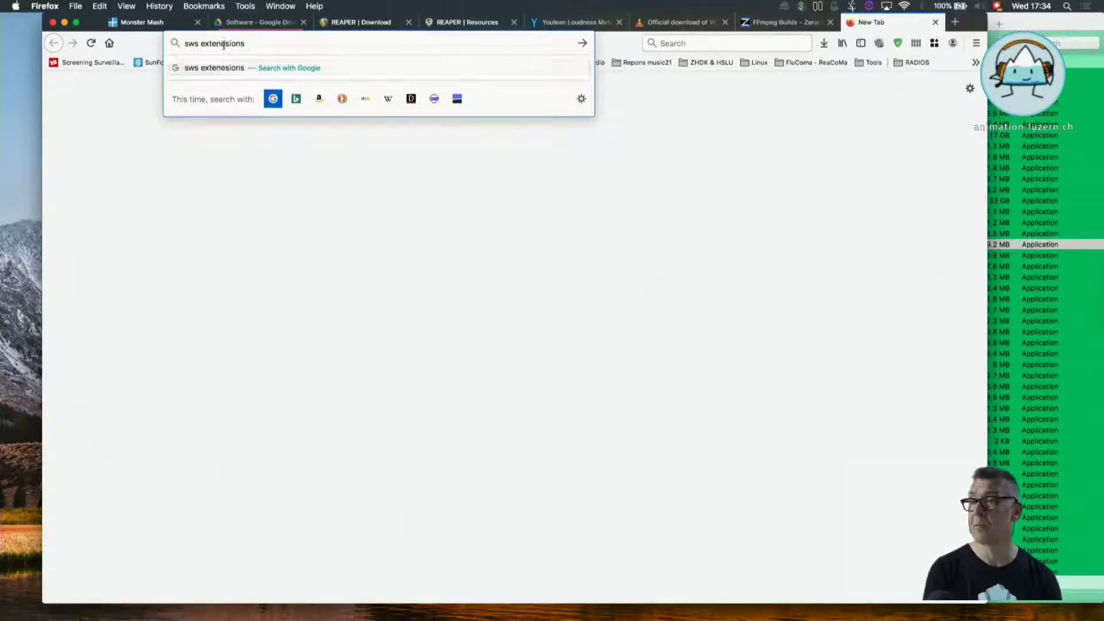
key(Return)
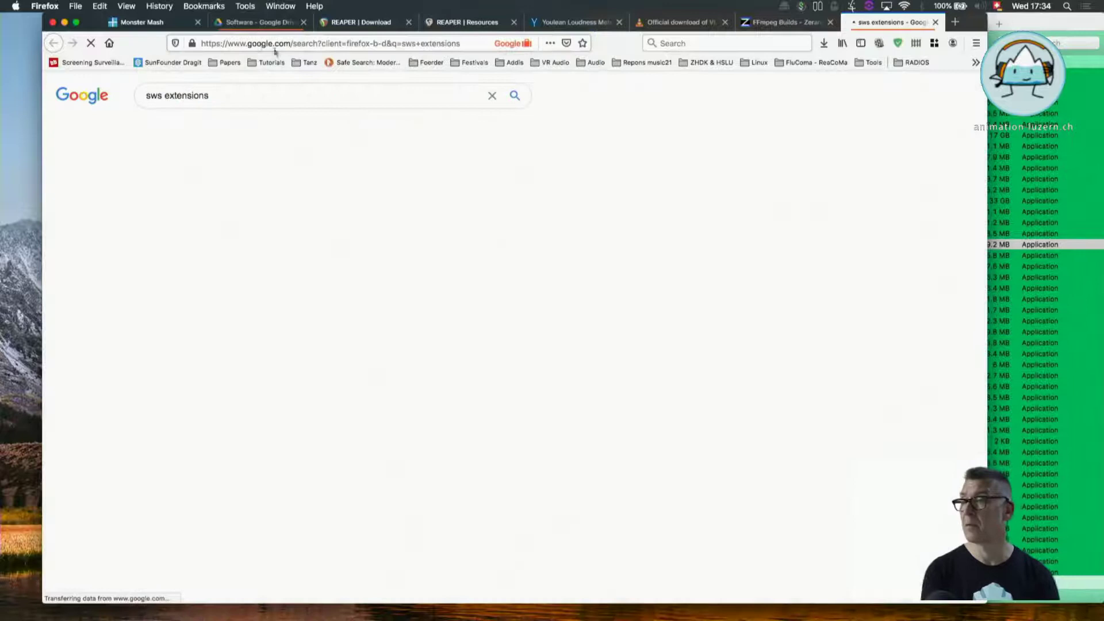
click(171, 194)
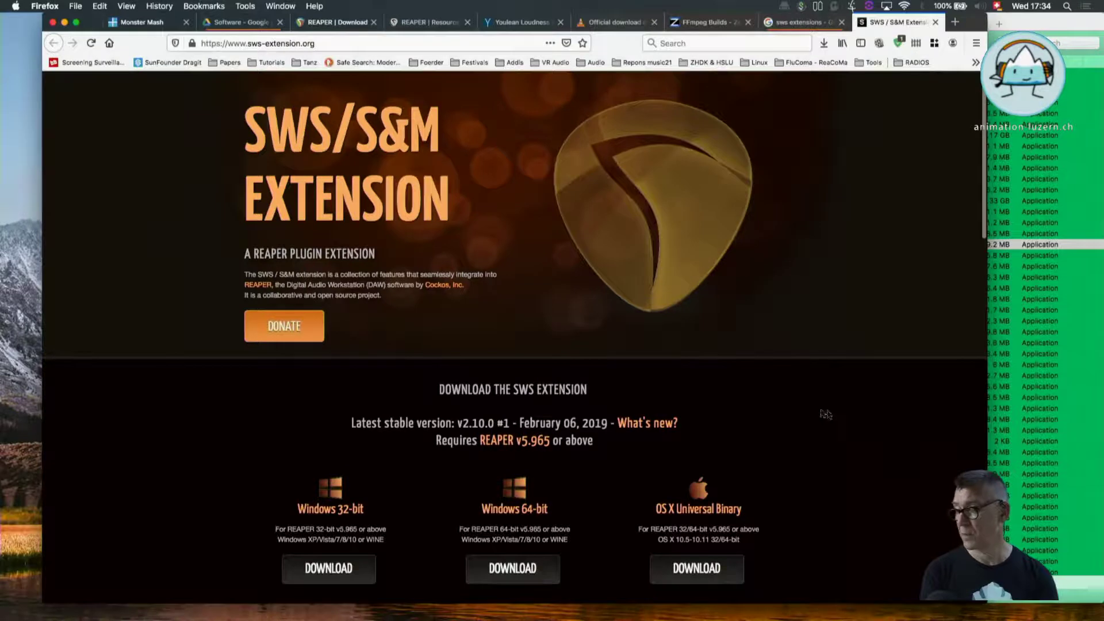
scroll(839, 422, down, 2)
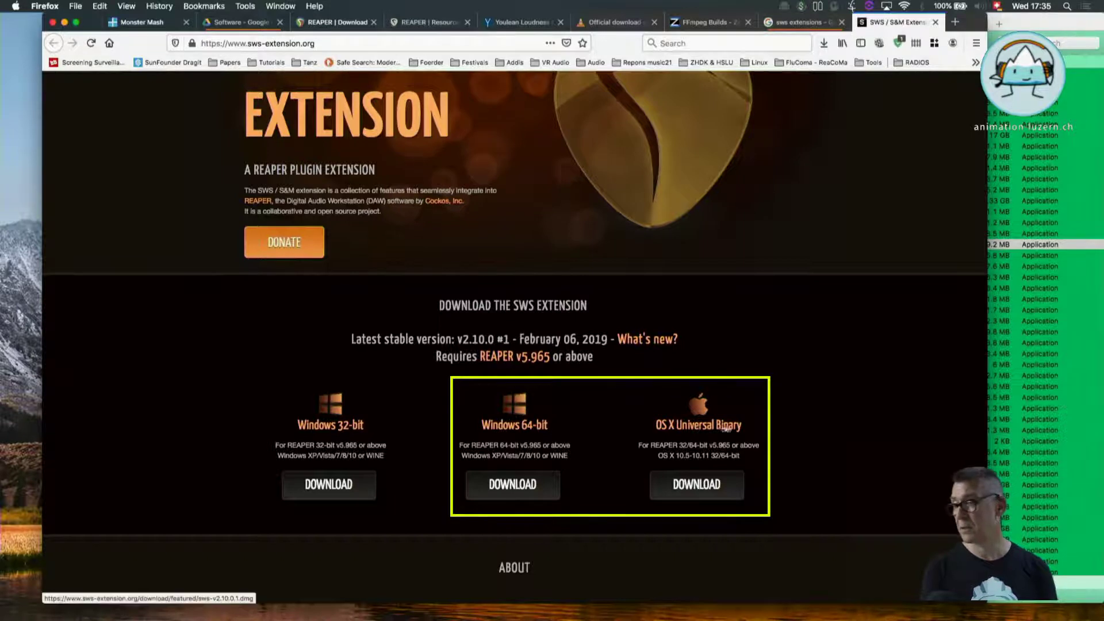
scroll(835, 447, down, 1)
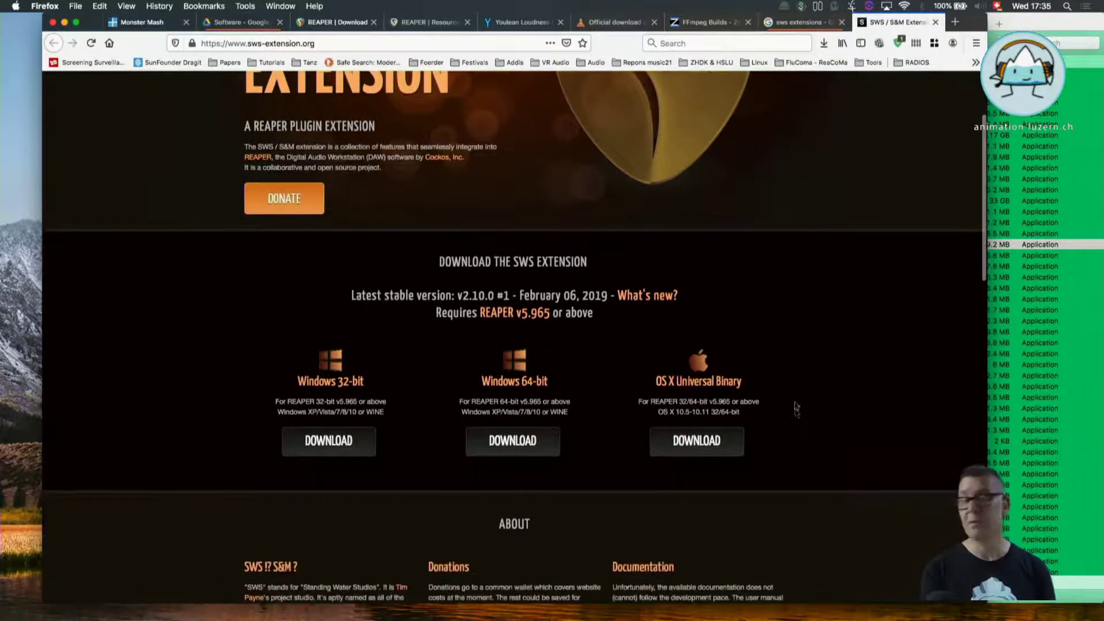
scroll(826, 406, down, 2)
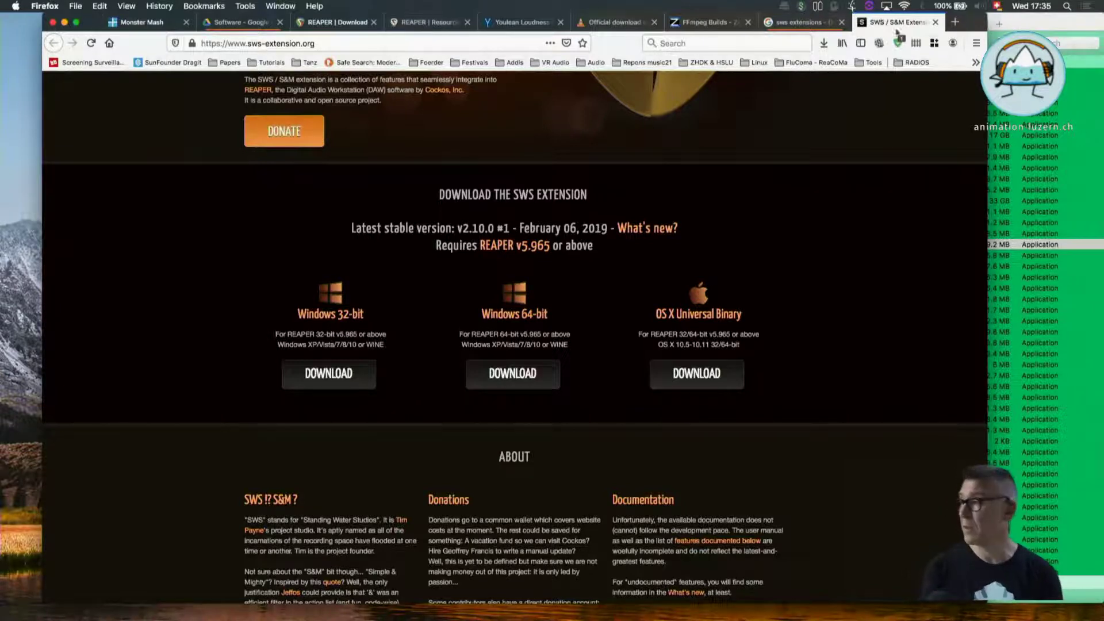
Search 'sws extensions github' in a new tab and open the reaper-oss/sws repository.
click(954, 23)
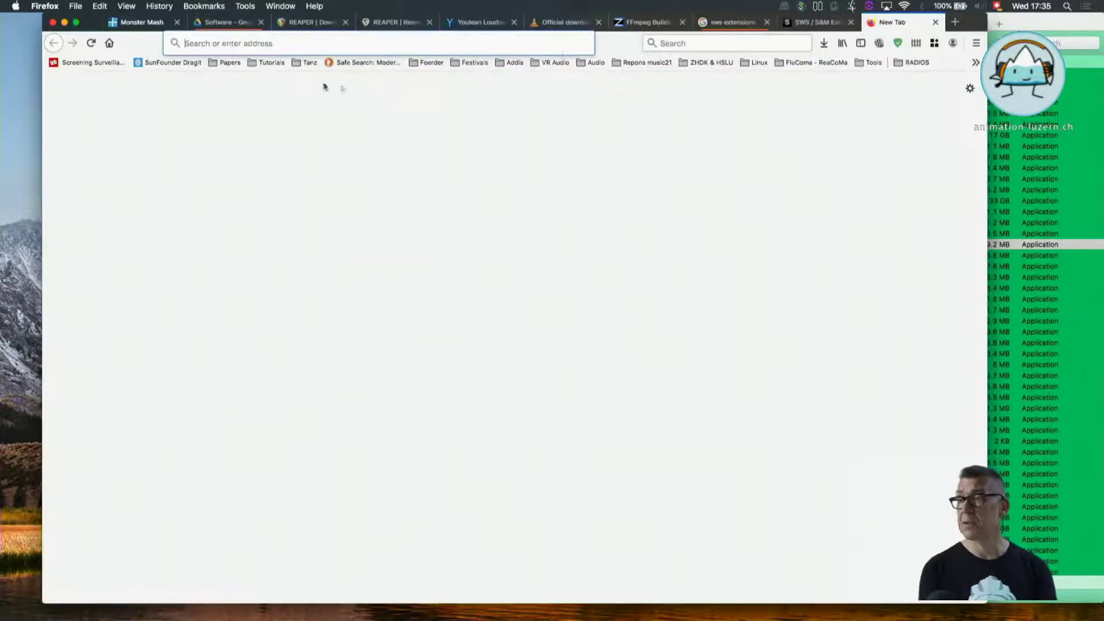
click(303, 48)
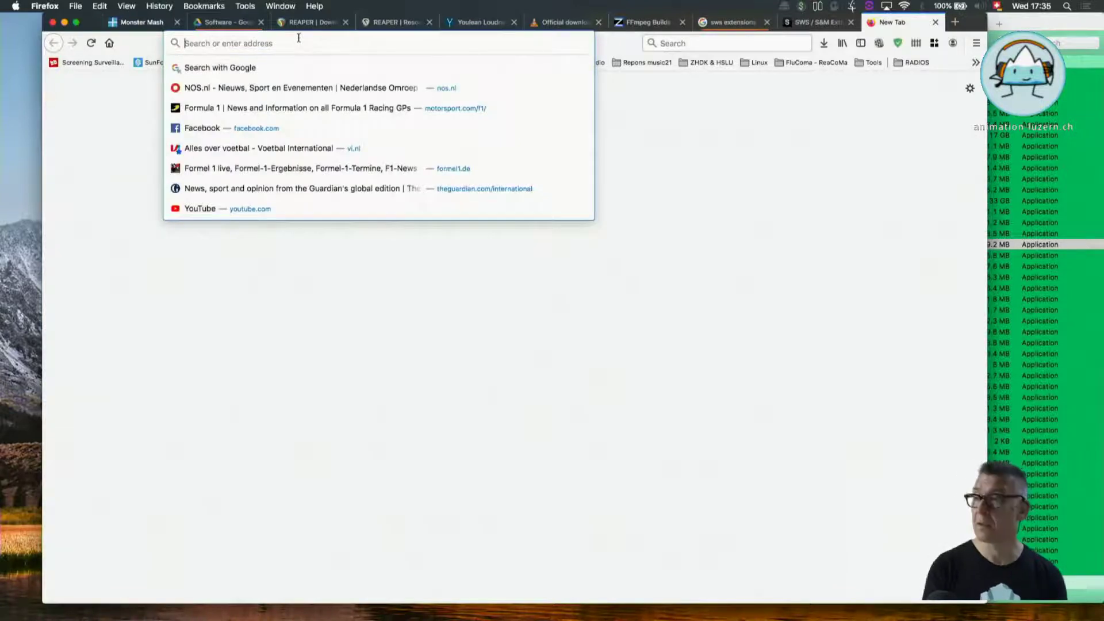
text(sws)
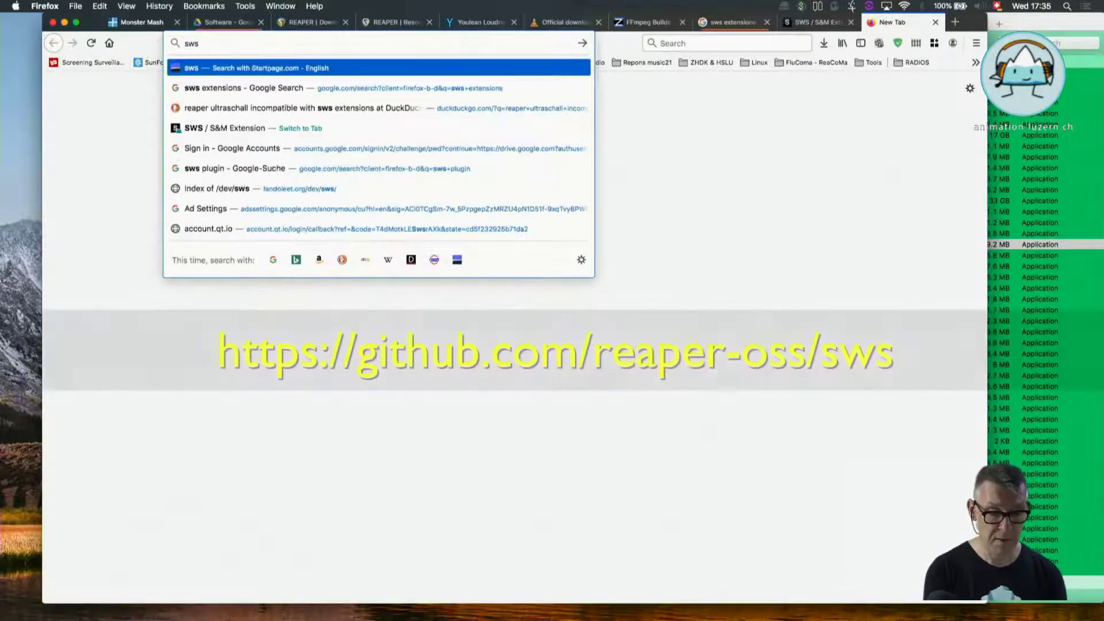
text( ext)
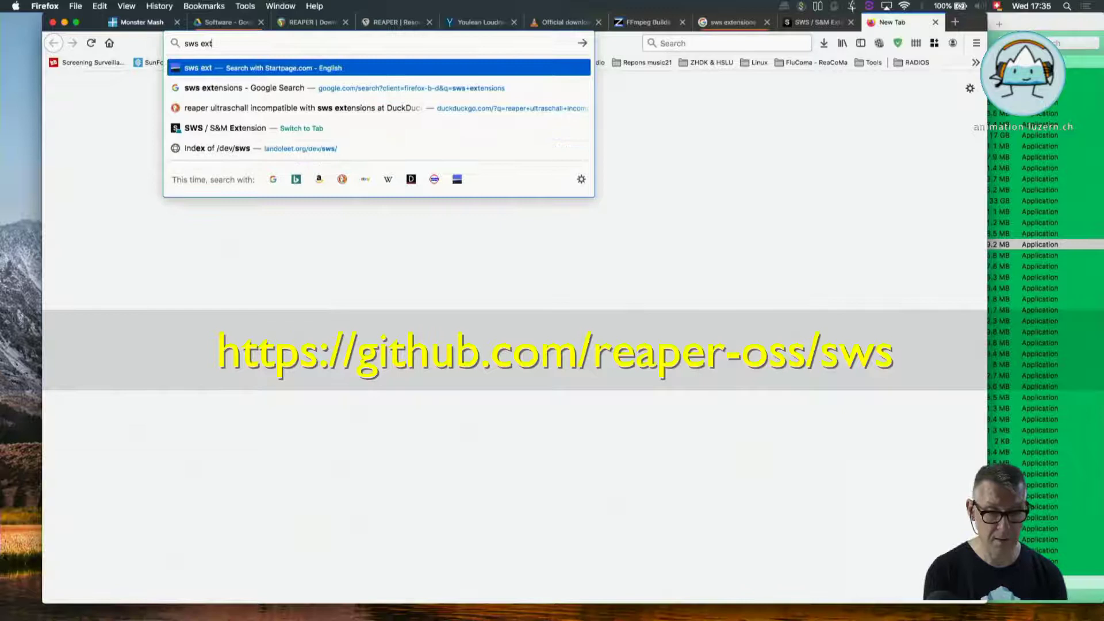
text(ensions )
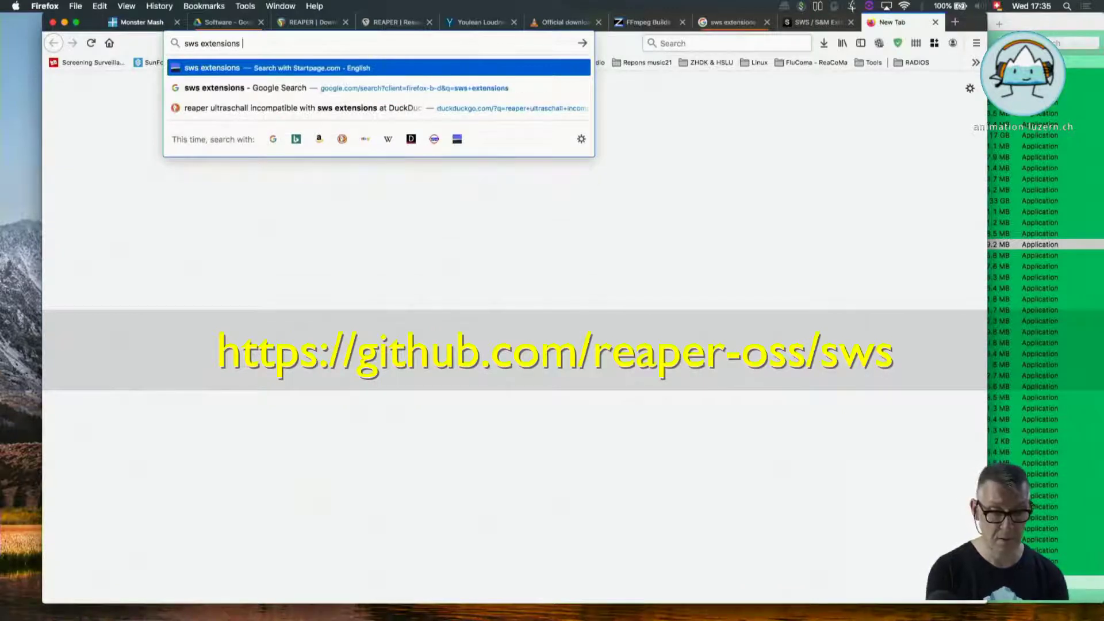
text(guthub)
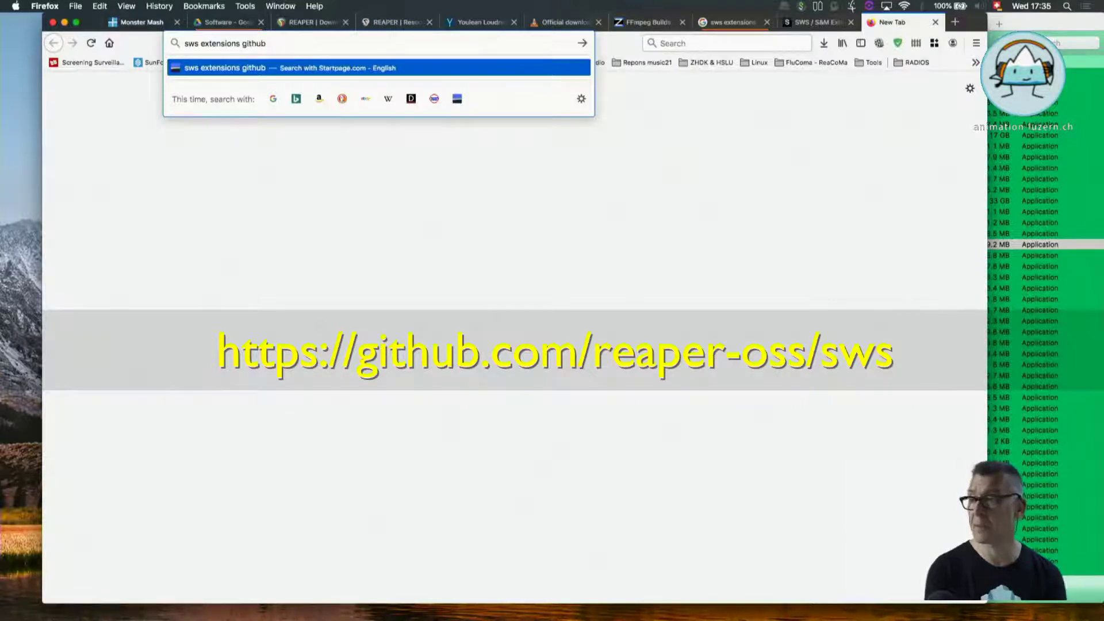
key(Return)
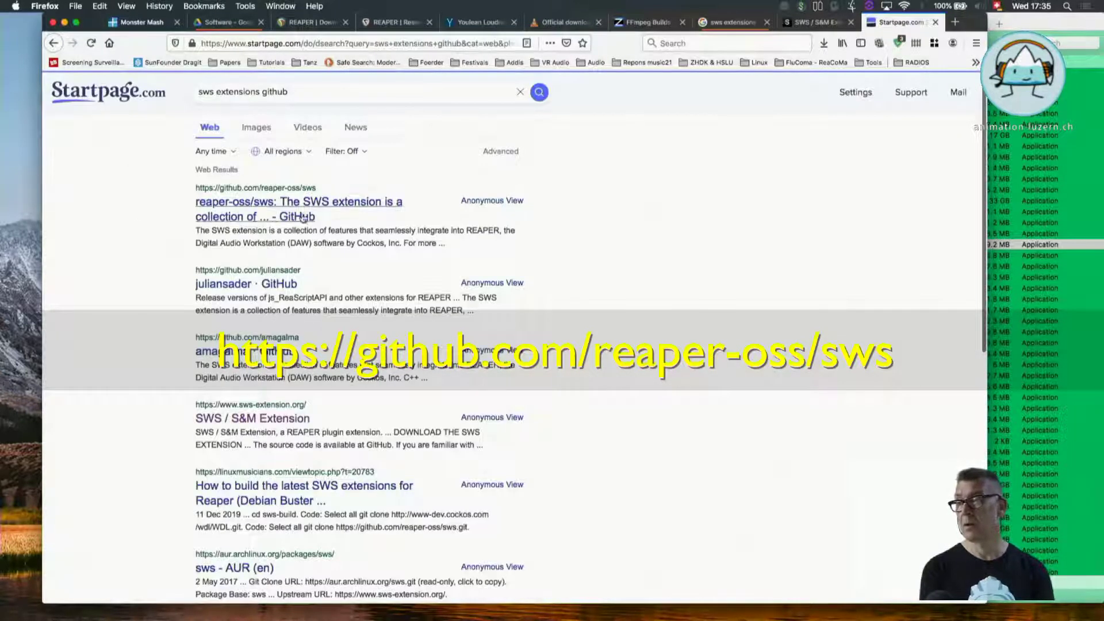
click(304, 207)
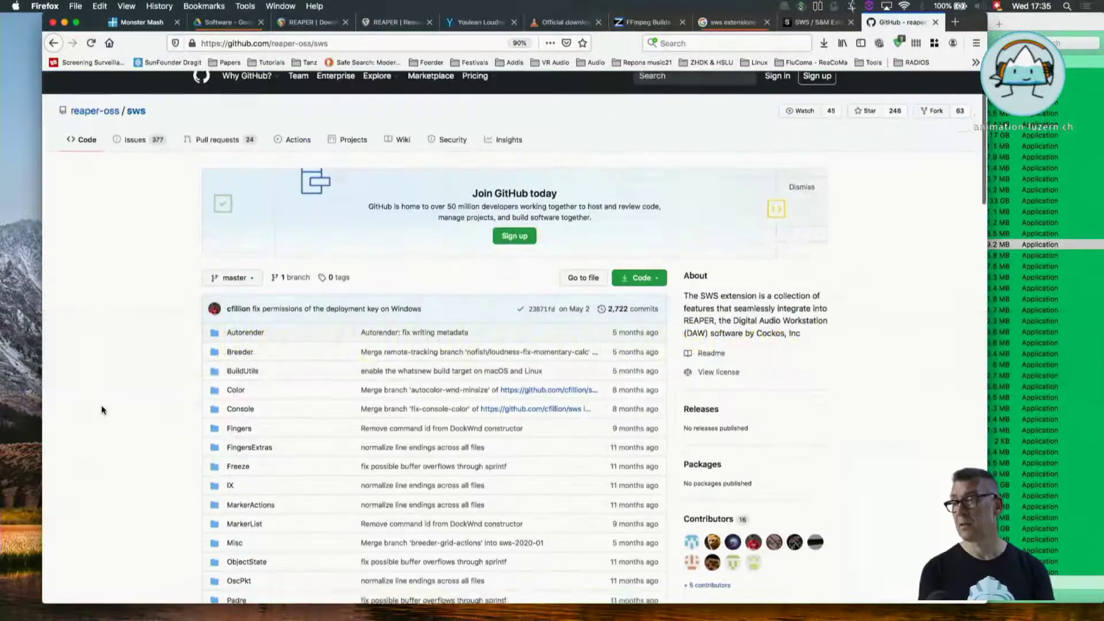
scroll(102, 410, down, 5)
scroll(101, 409, down, 3)
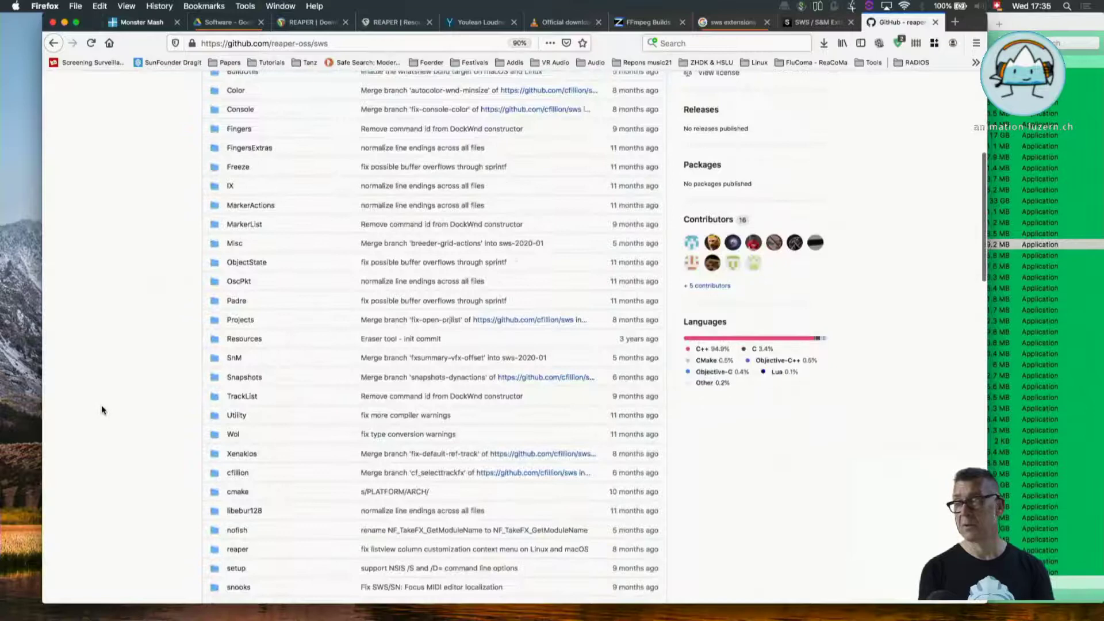
scroll(101, 410, down, 3)
scroll(101, 410, down, 3)
scroll(101, 409, down, 5)
scroll(101, 410, down, 5)
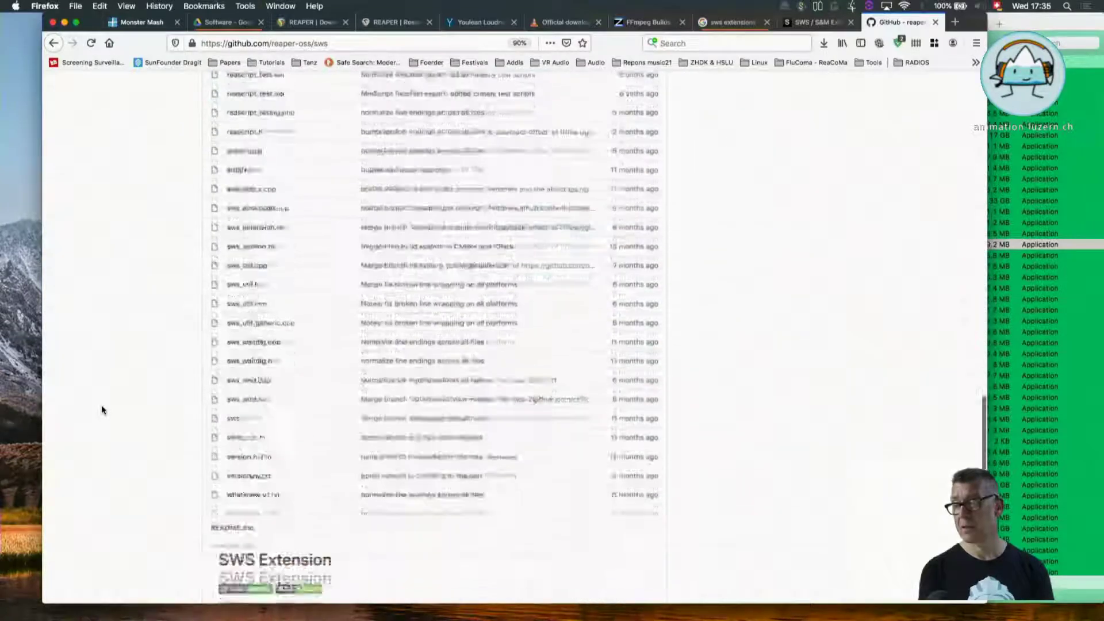
scroll(101, 410, down, 5)
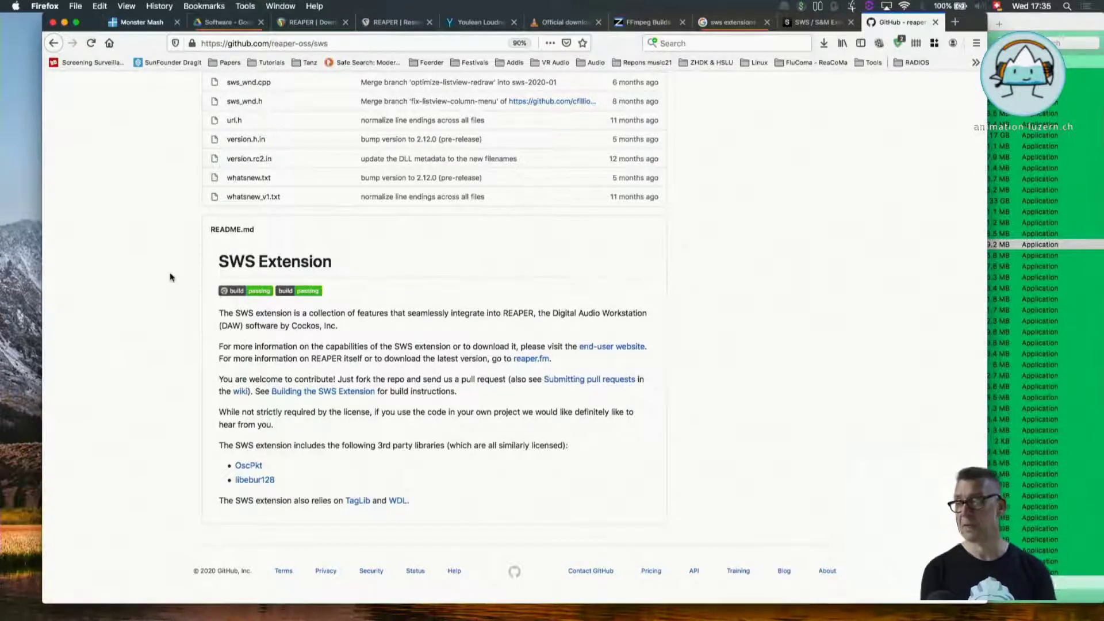
scroll(170, 276, up, 15)
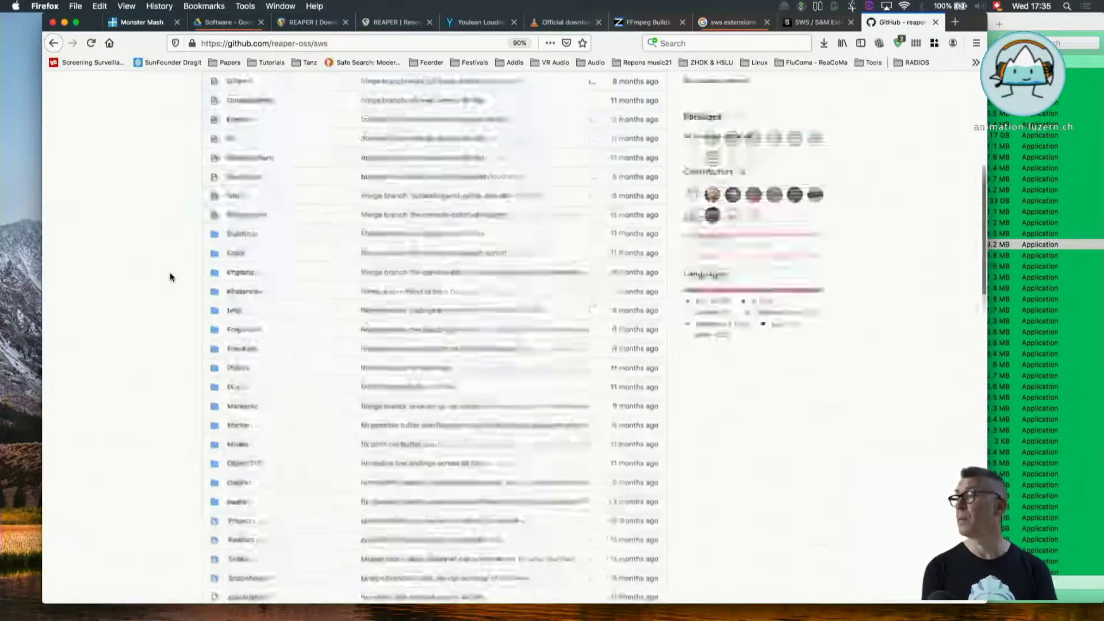
Download the OS X SWS disk image, agree to its licence, and bring its installer forward.
click(824, 44)
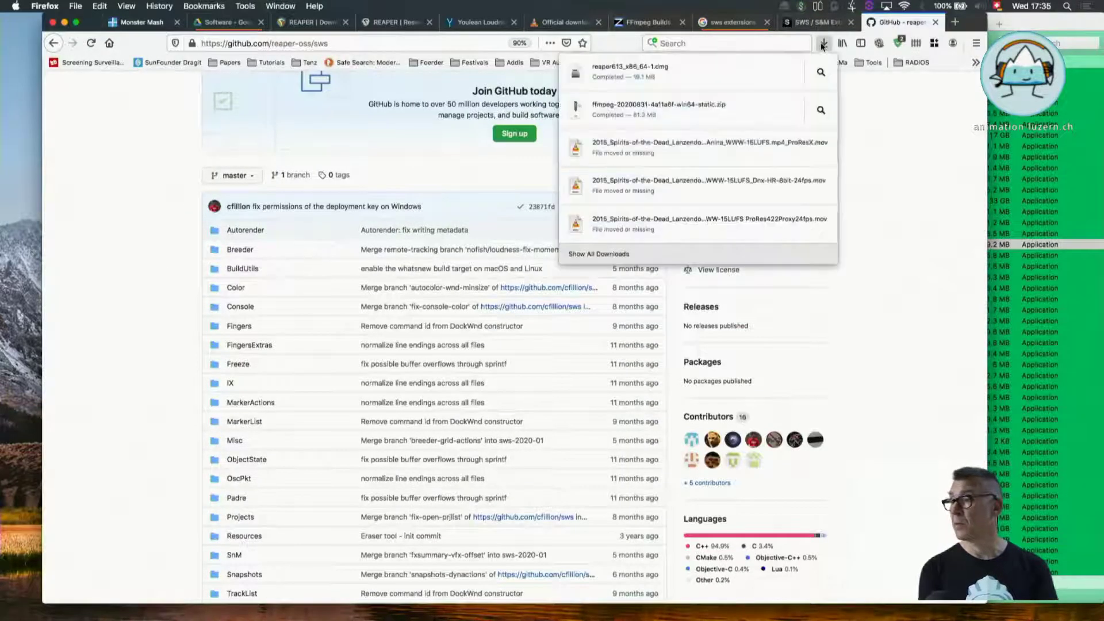
click(802, 35)
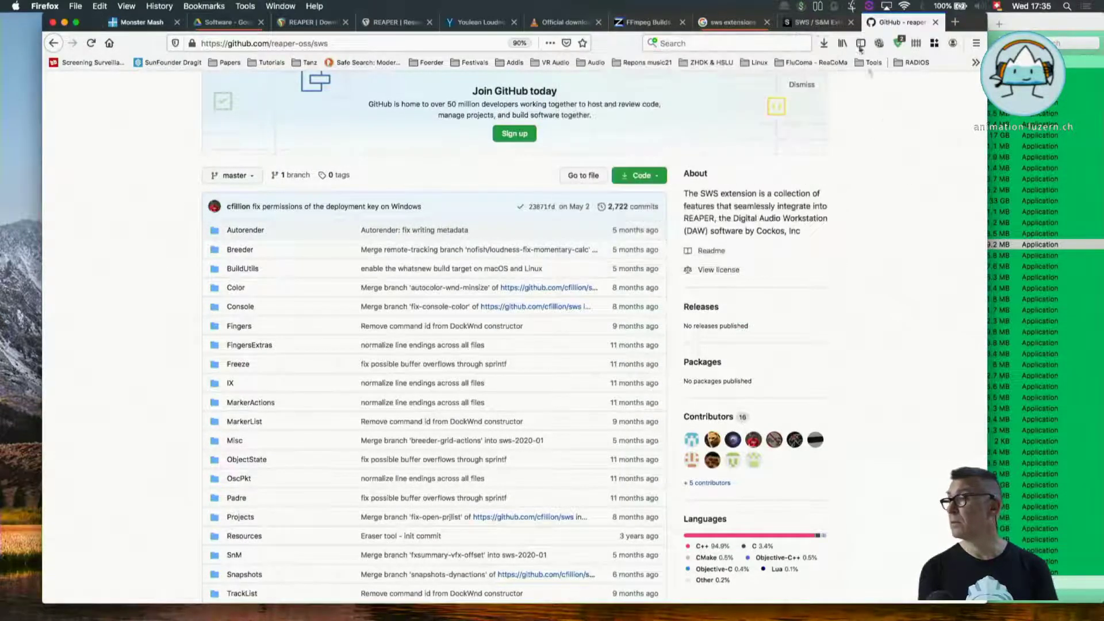
click(824, 17)
click(700, 382)
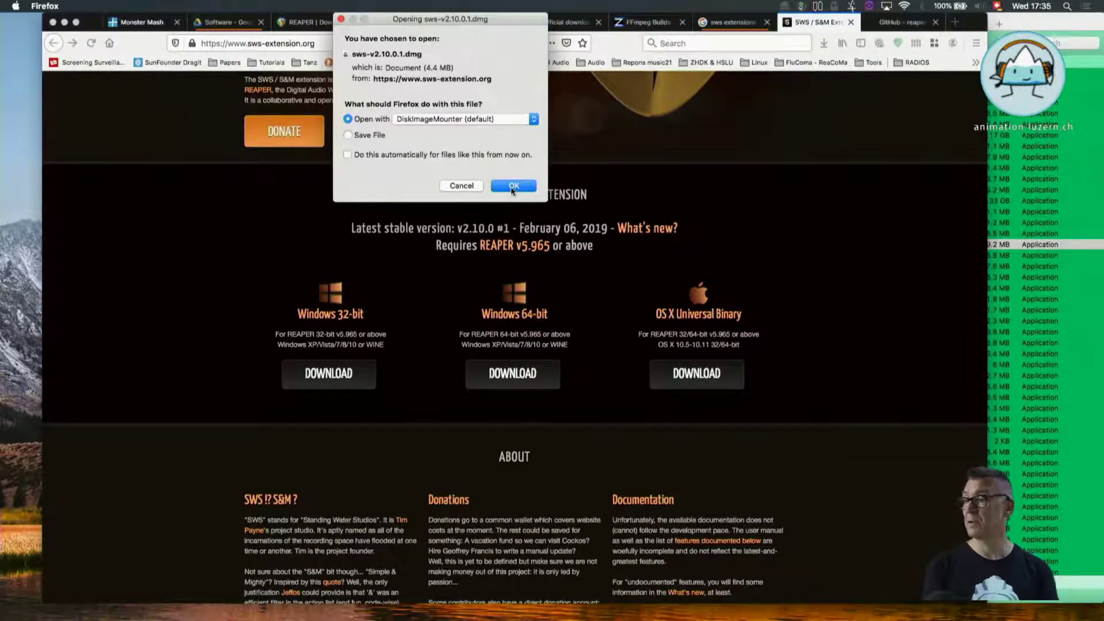
click(513, 187)
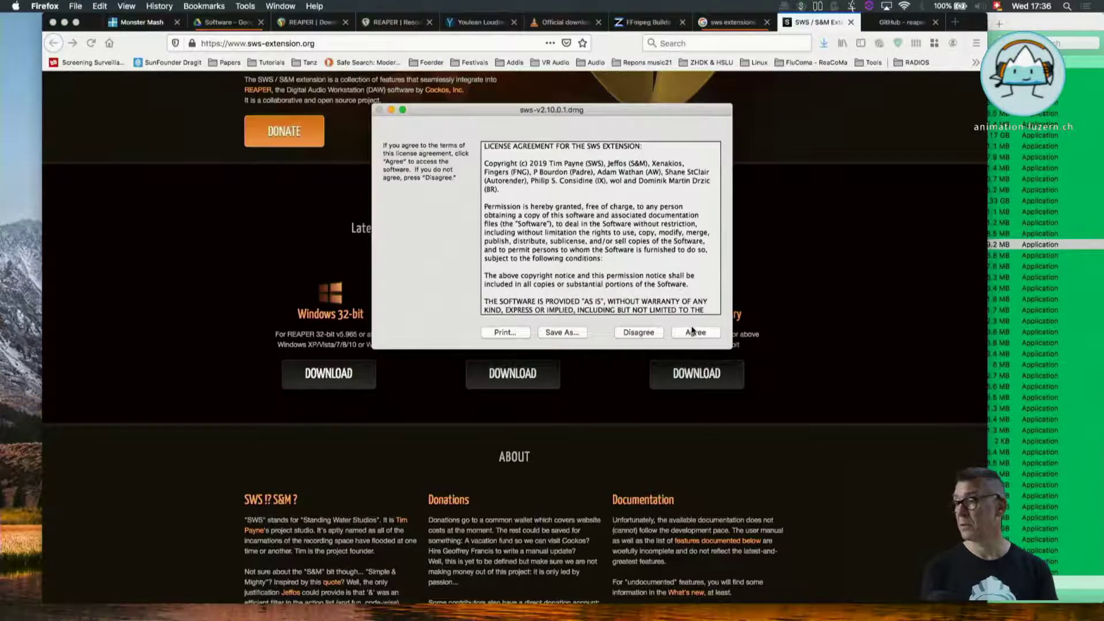
click(694, 332)
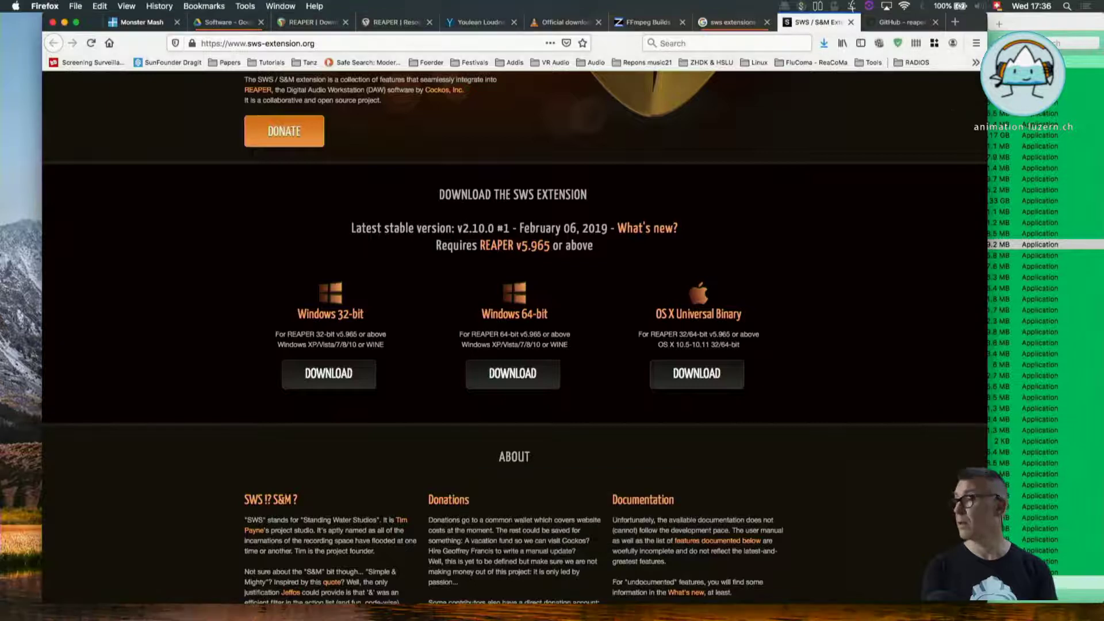
click(1044, 22)
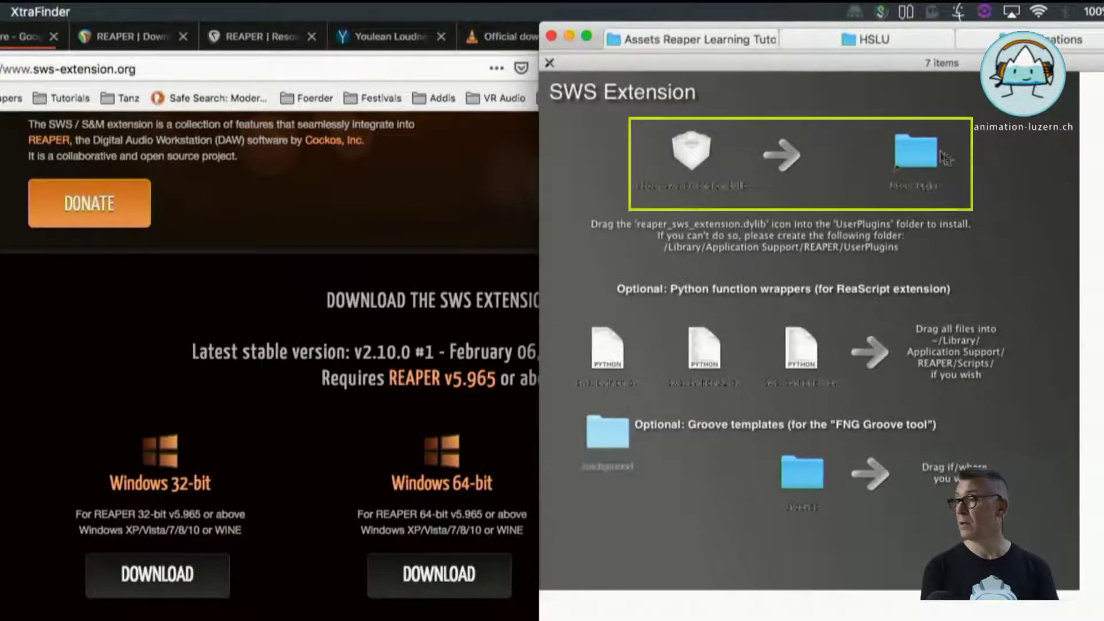
Drop reaper_sws_extension.dylib inside REAPER's UserPlugins folder.
click(695, 164)
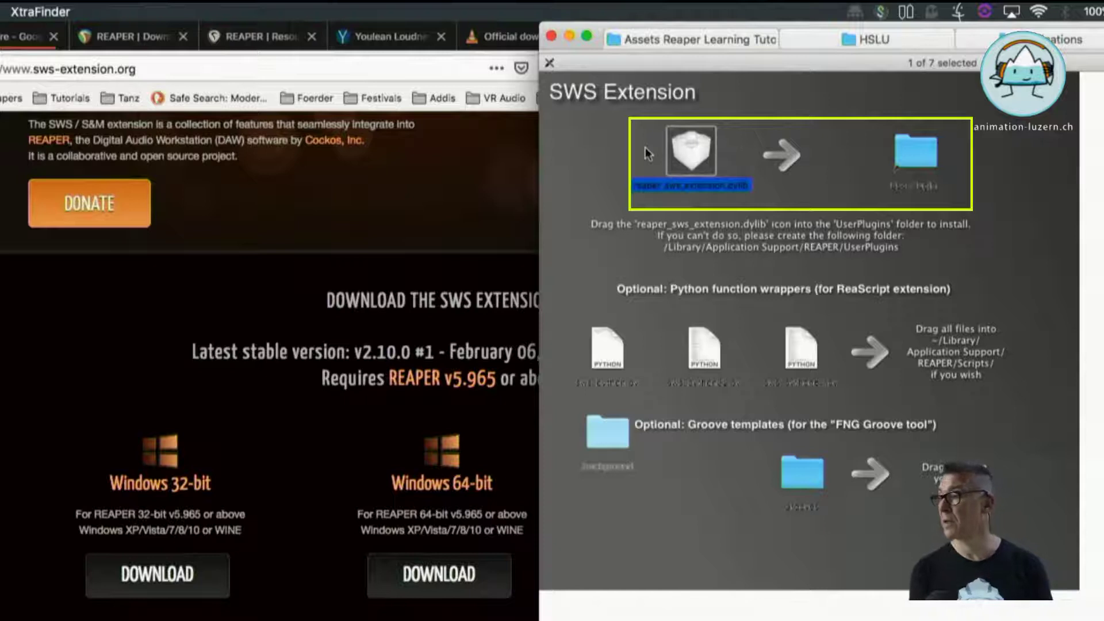
drag(695, 147, 911, 147)
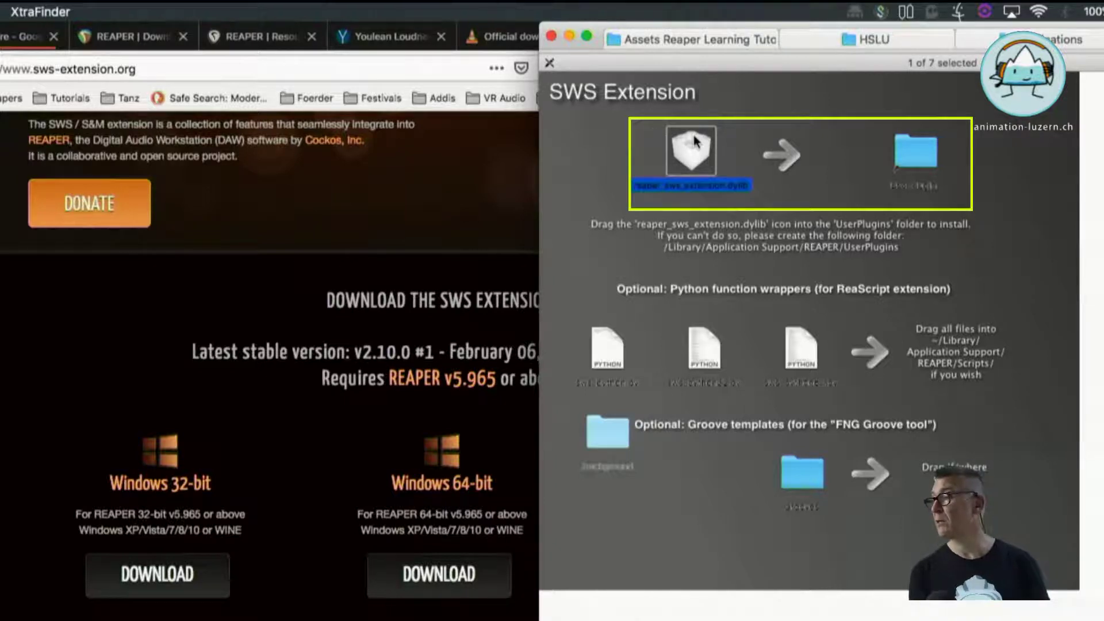
click(912, 150)
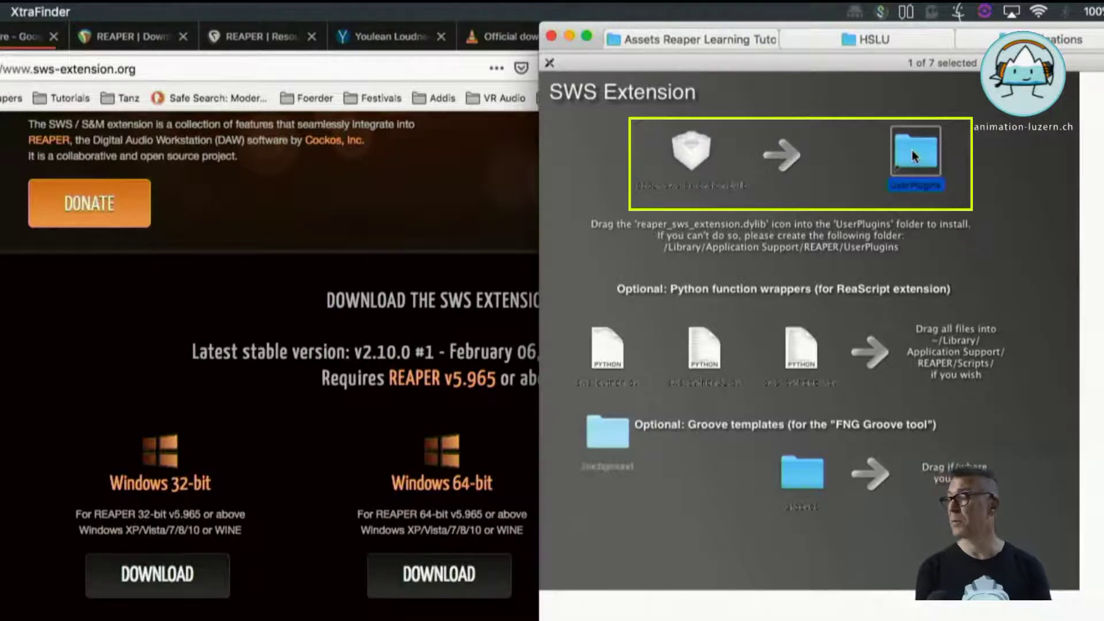
drag(691, 151, 930, 159)
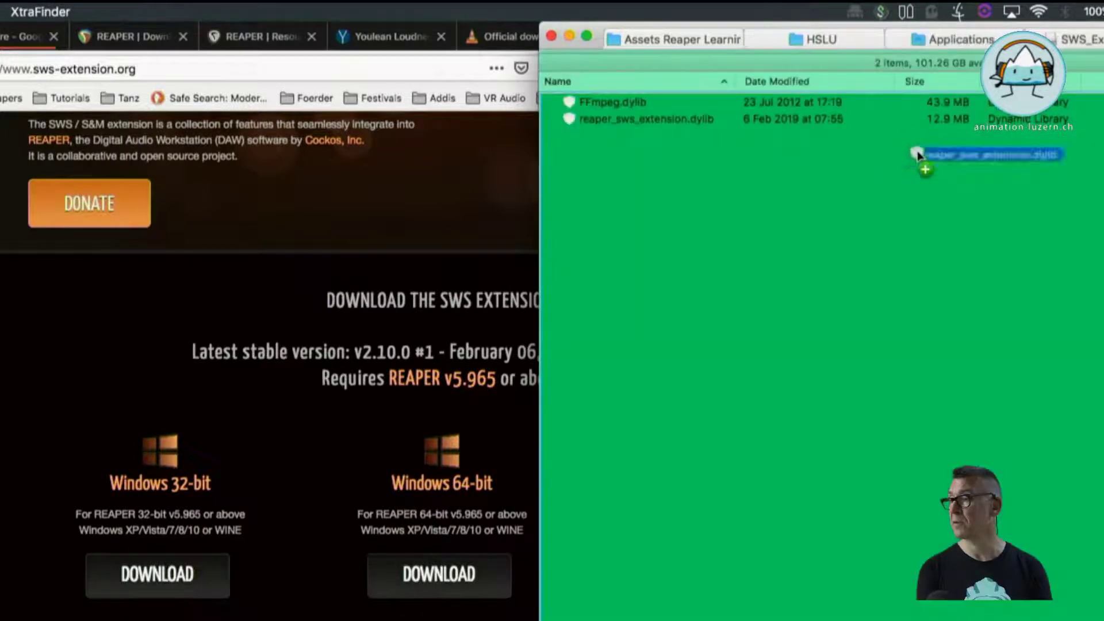
drag(929, 159, 869, 256)
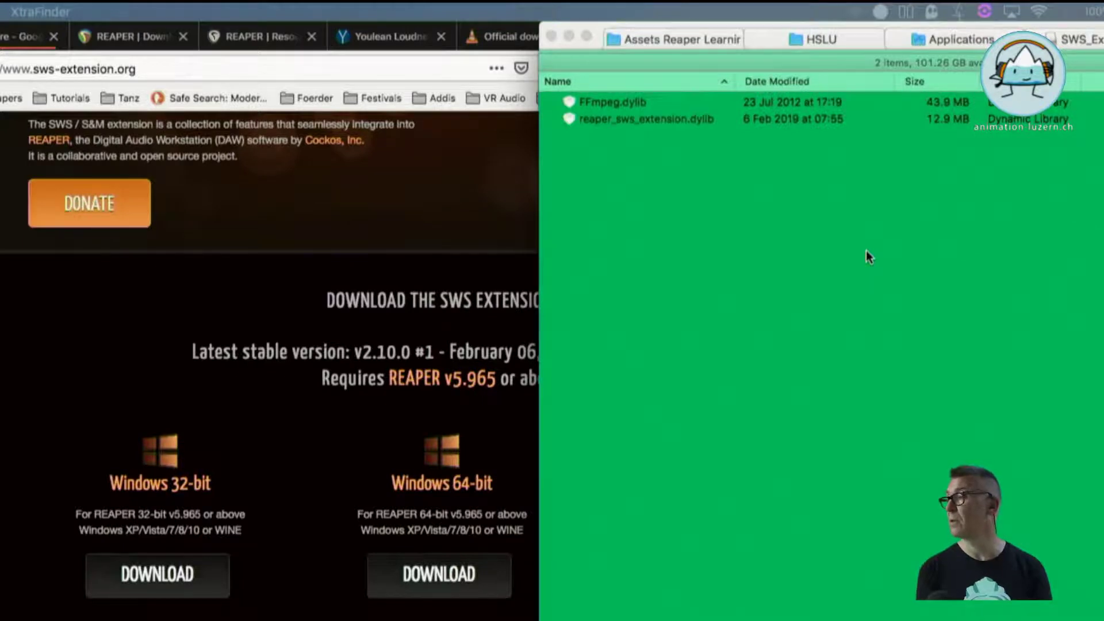
Highlight the SWS installer's instructions paragraph, then return to Firefox.
click(1089, 42)
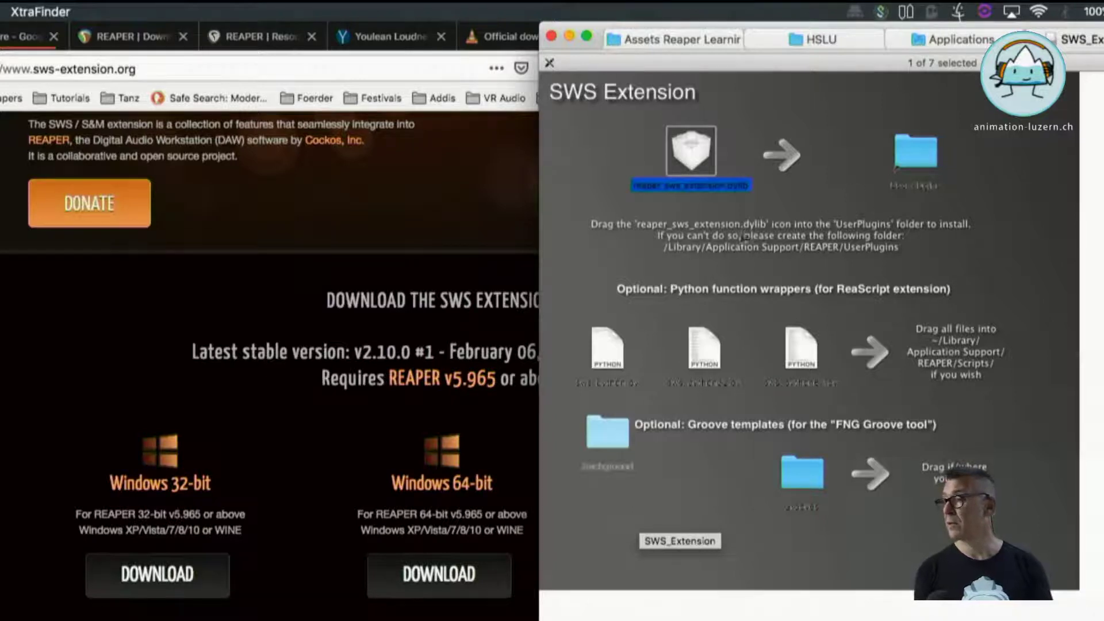
click(583, 220)
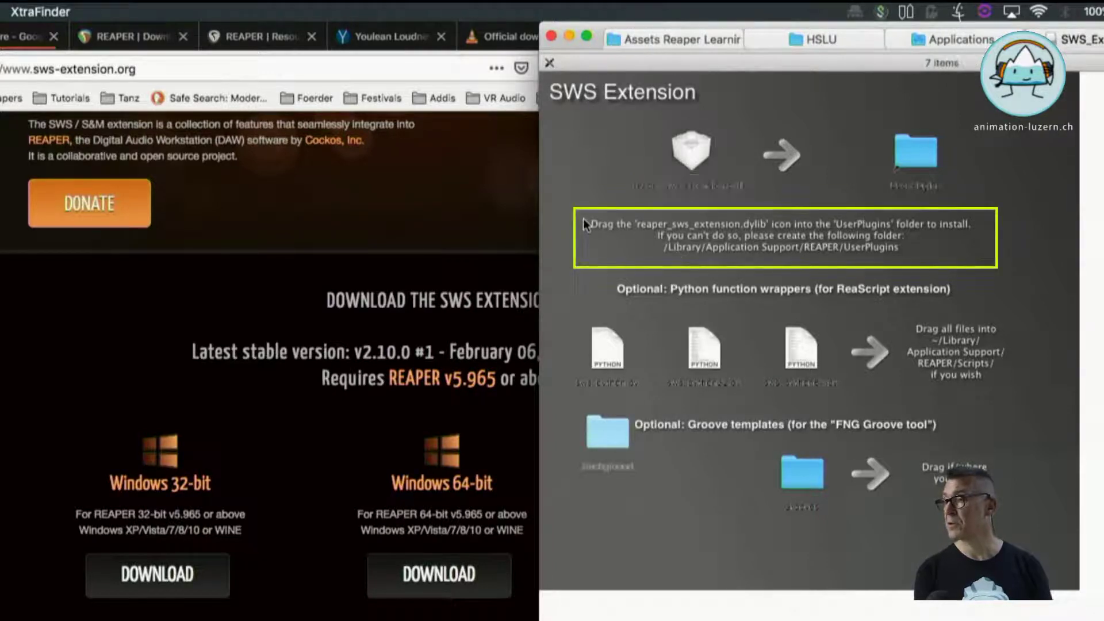
drag(583, 218, 993, 268)
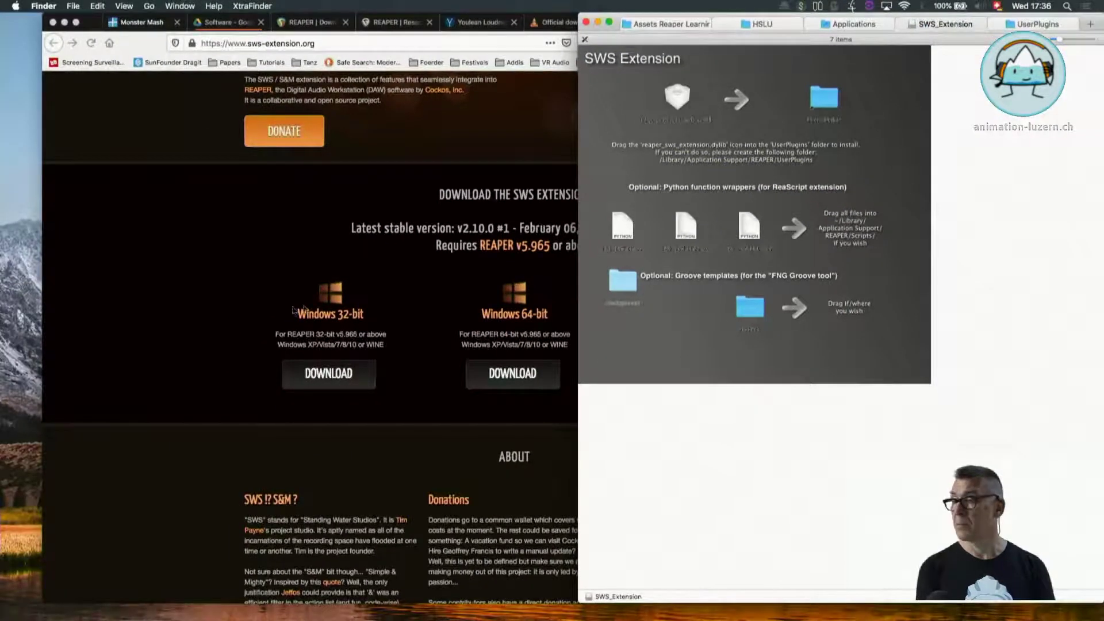
click(225, 298)
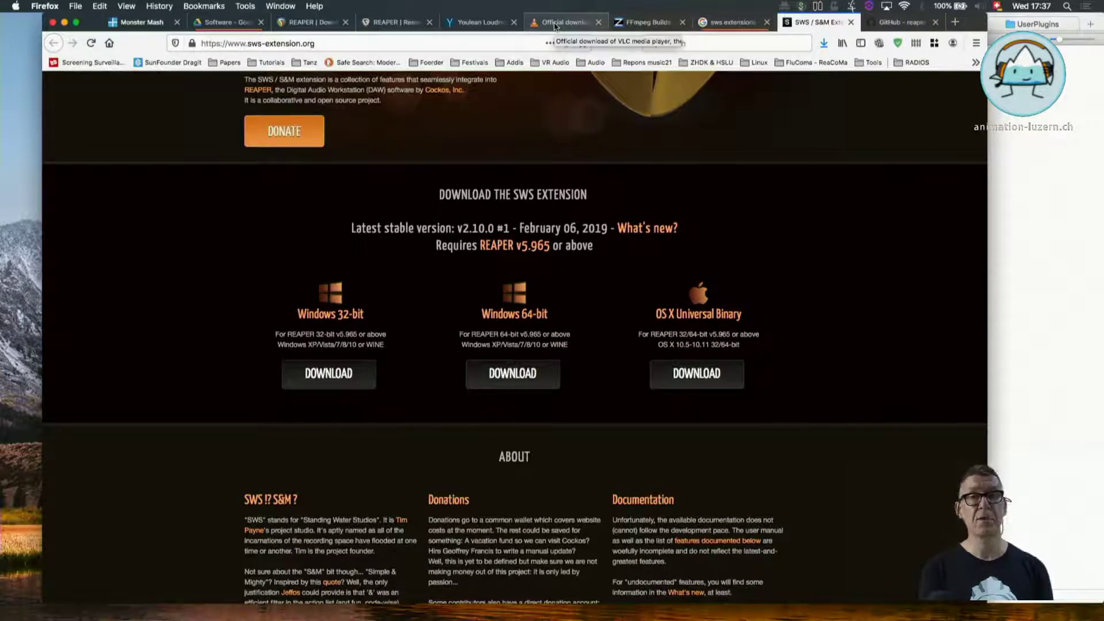
Review the 'Official download of VLC' tab, then close it.
click(554, 24)
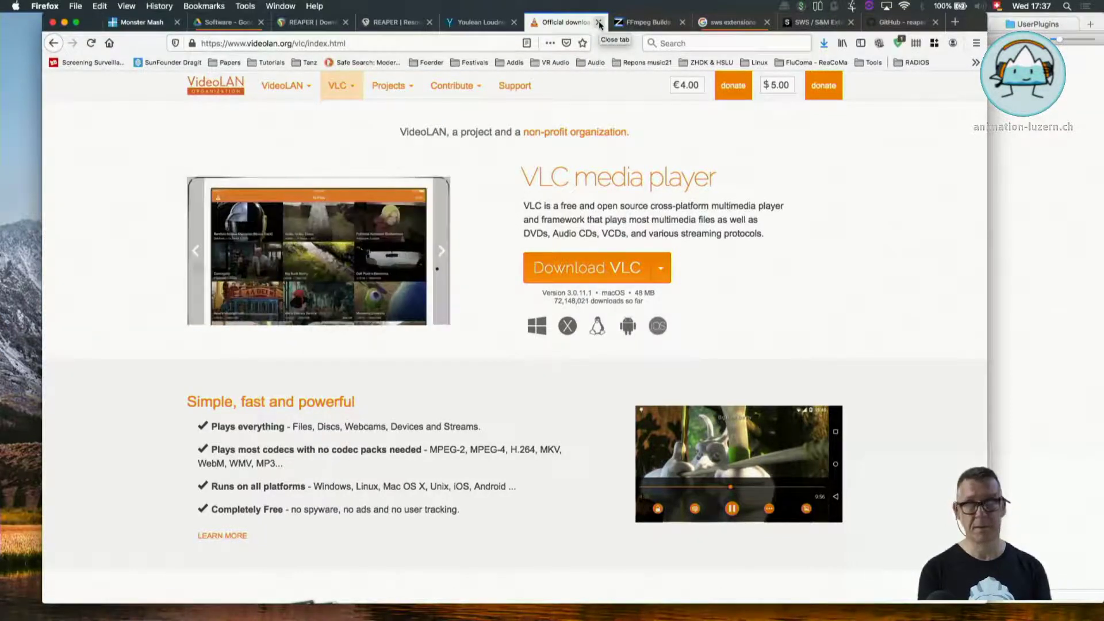
click(599, 24)
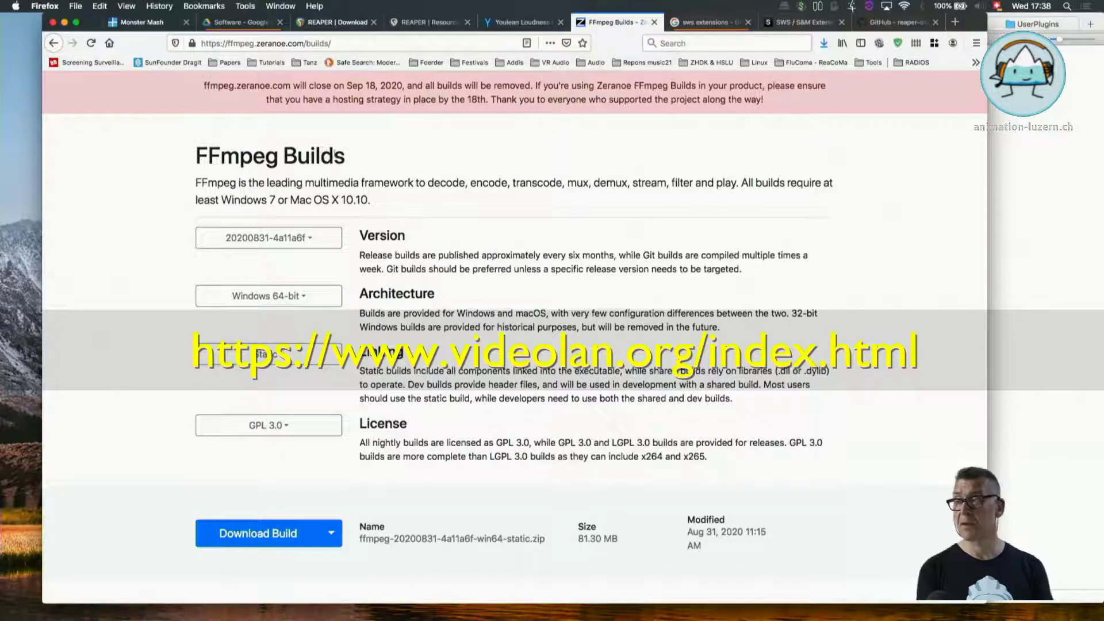
In the Software Drive tab, look inside _WIN, return to Software, and open _MAC.
click(246, 27)
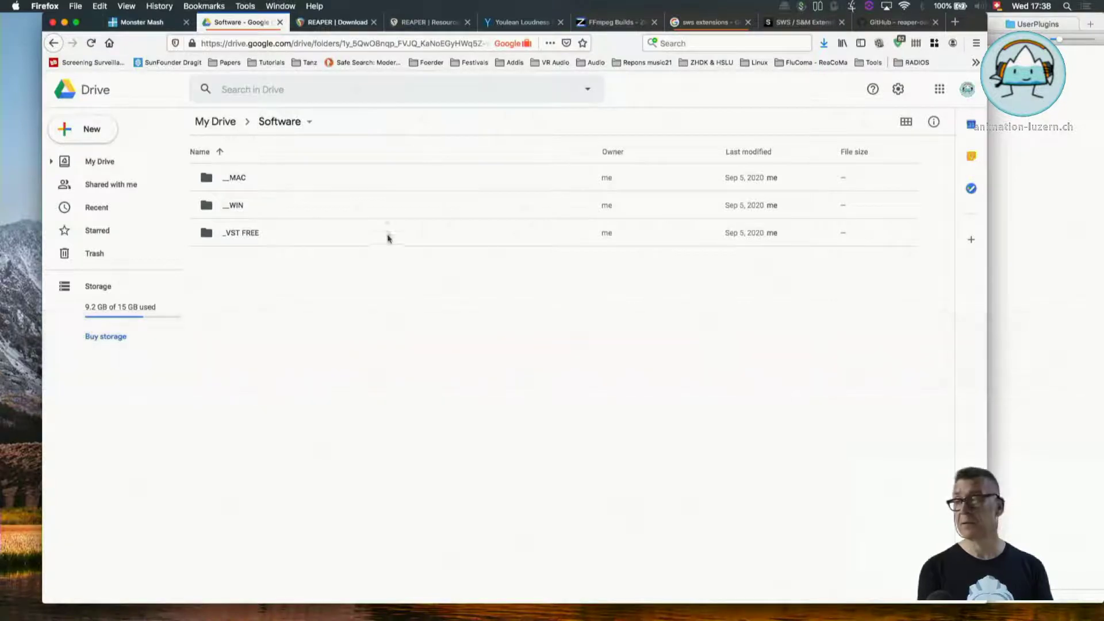
double_click(235, 206)
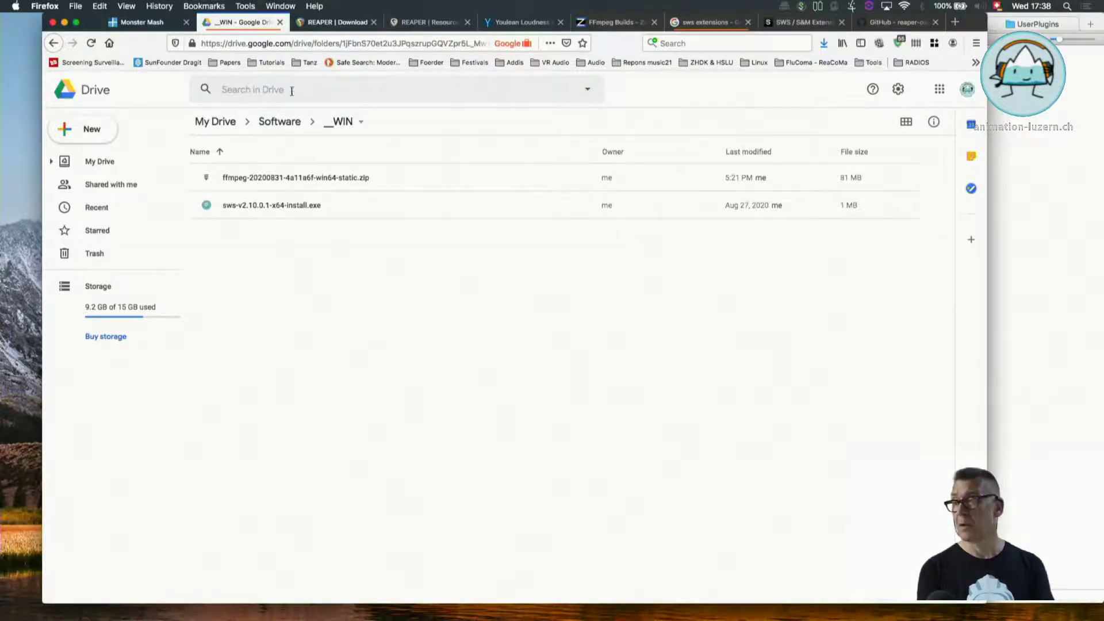
click(278, 121)
double_click(233, 177)
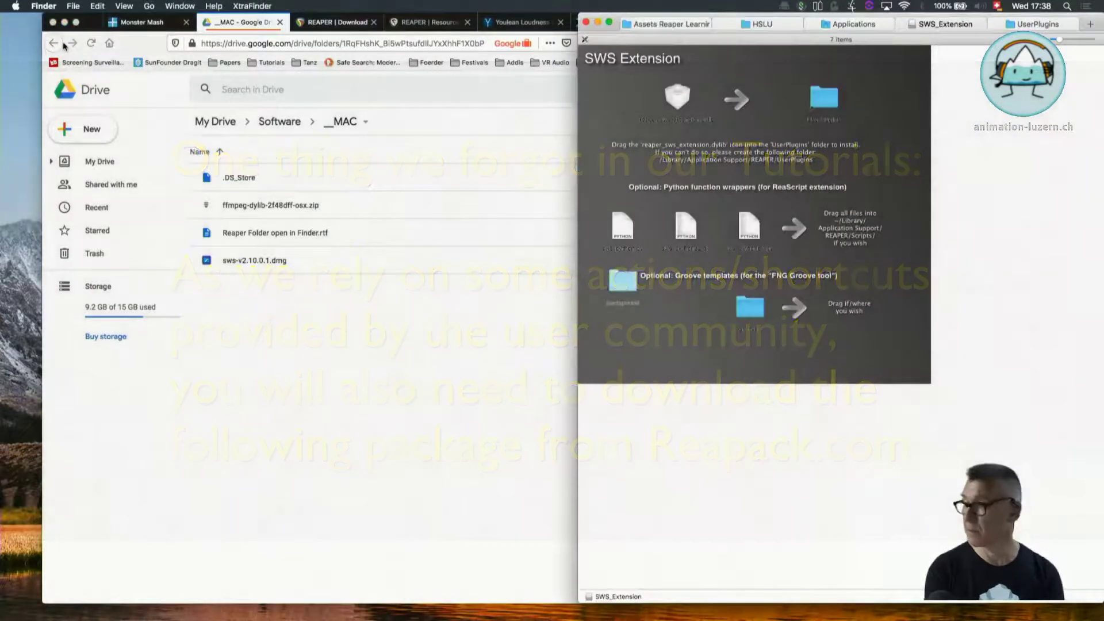
Launch reaper64.app through a Spotlight search for 'reaper'.
key(super+space)
text(reapae)
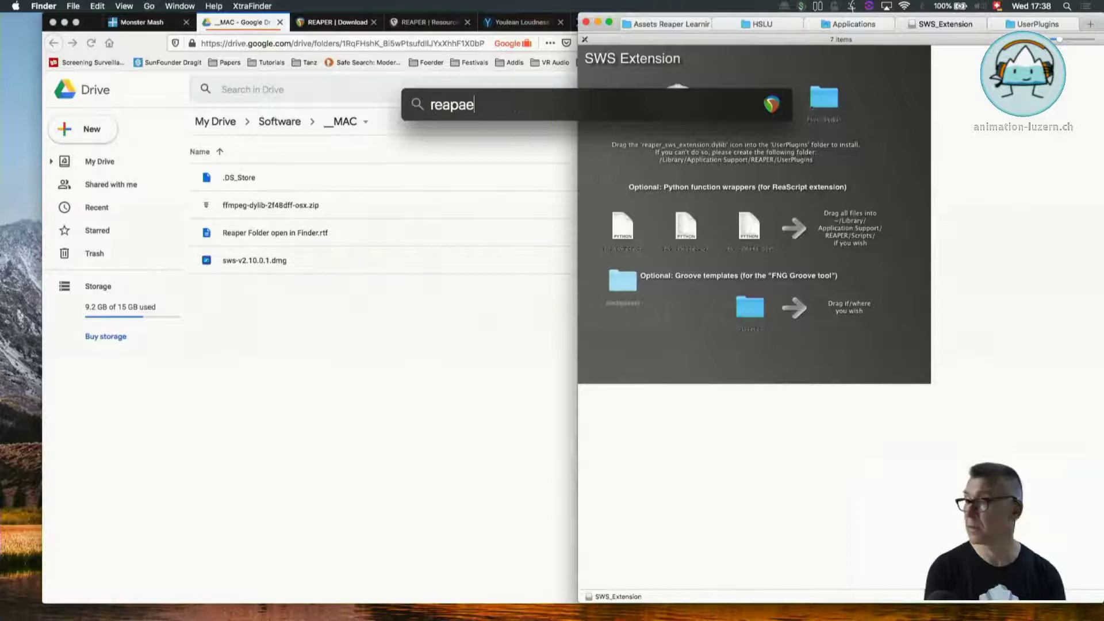
text(r)
key(BackSpace)
key(BackSpace)
key(BackSpace)
text(er)
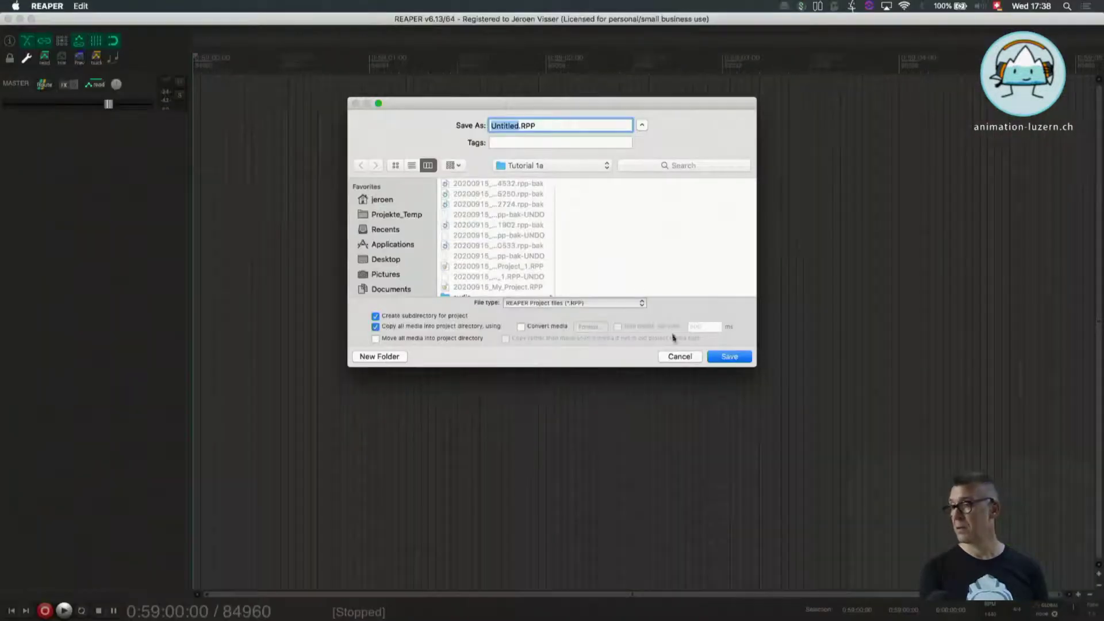
Cancel both startup Save As prompts and accept Project Settings unchanged.
click(680, 356)
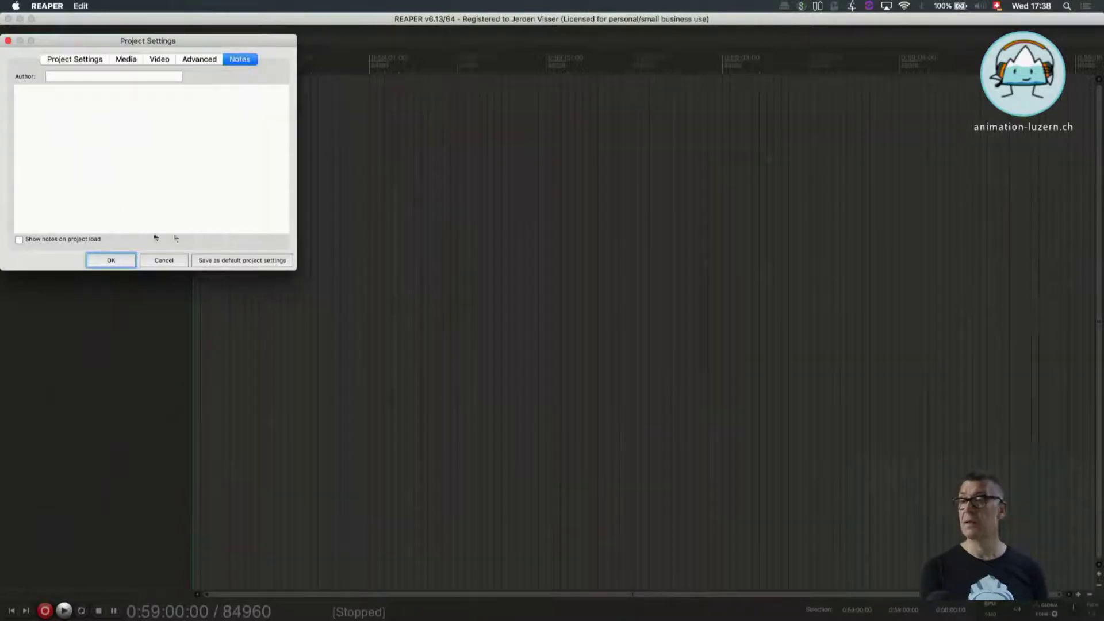
click(103, 263)
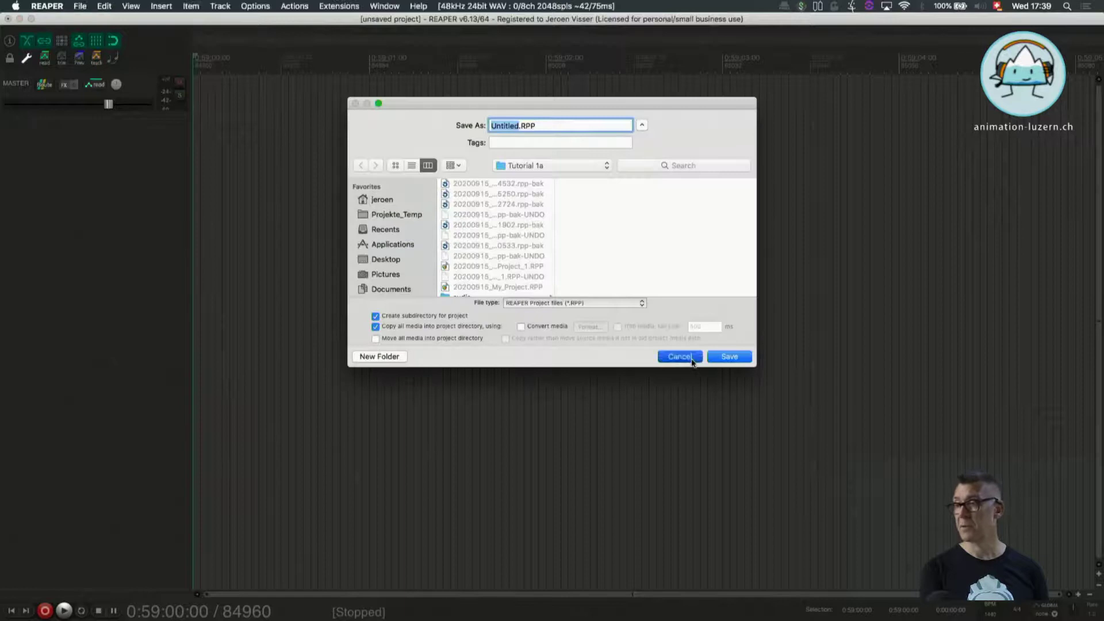
click(691, 359)
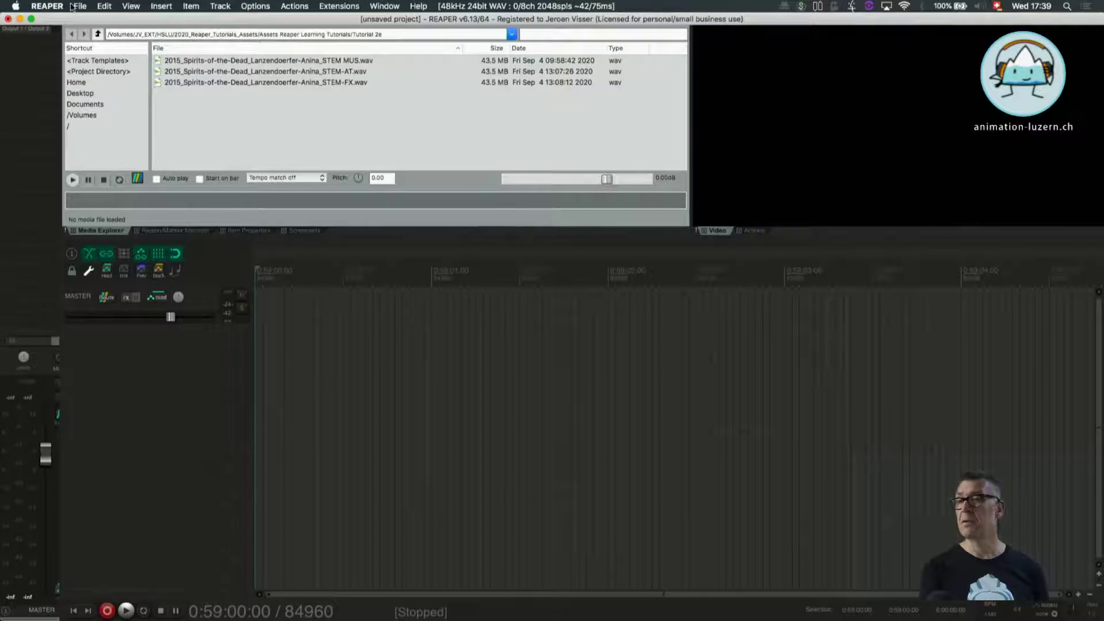
Check that the Video/Import/Misc decoder priority preference reads vlc, avfoundation, ffmpeg, qt.
click(80, 8)
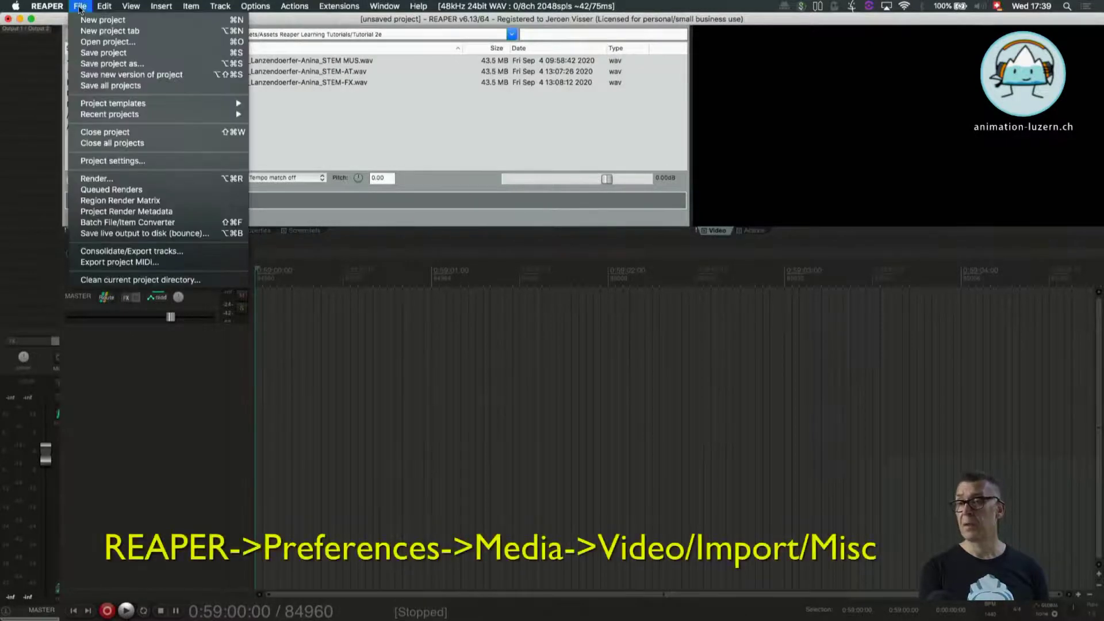
click(58, 40)
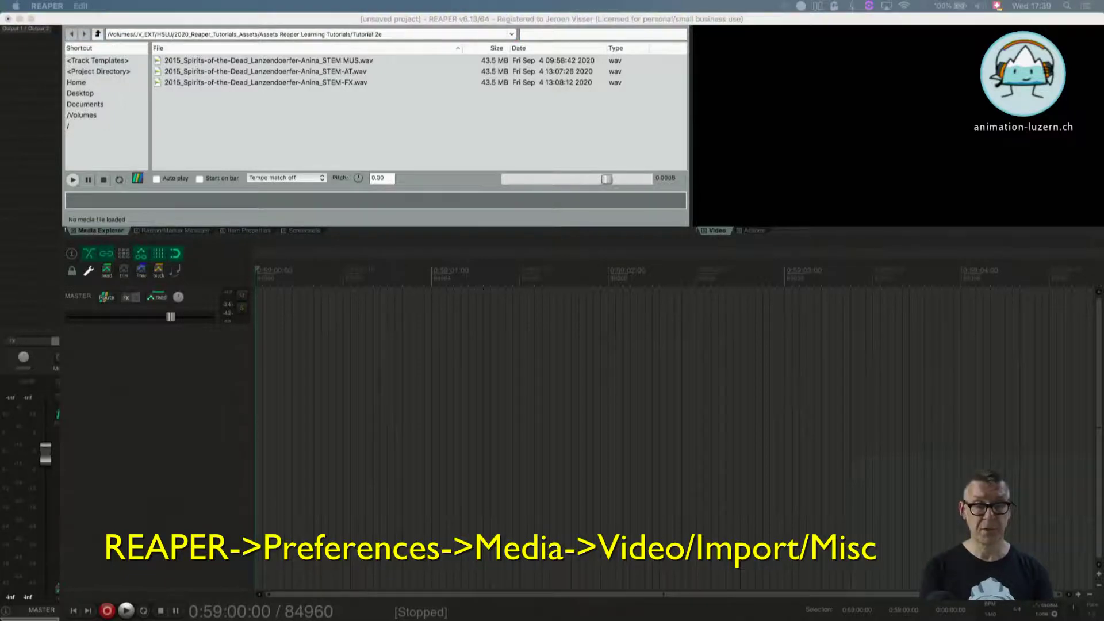
scroll(311, 196, down, 4)
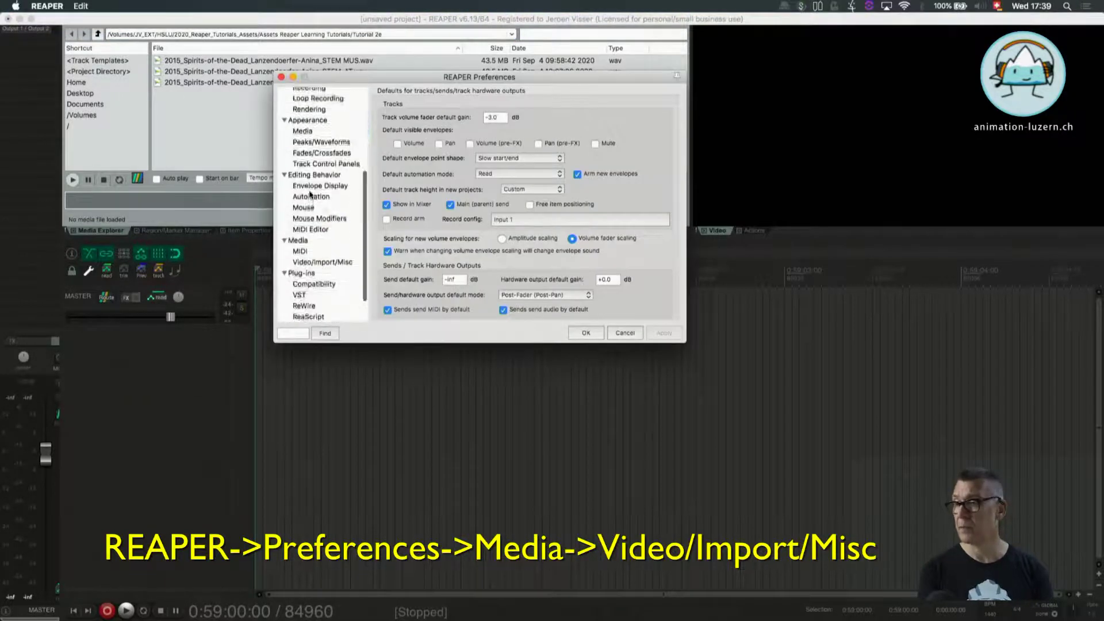
click(307, 258)
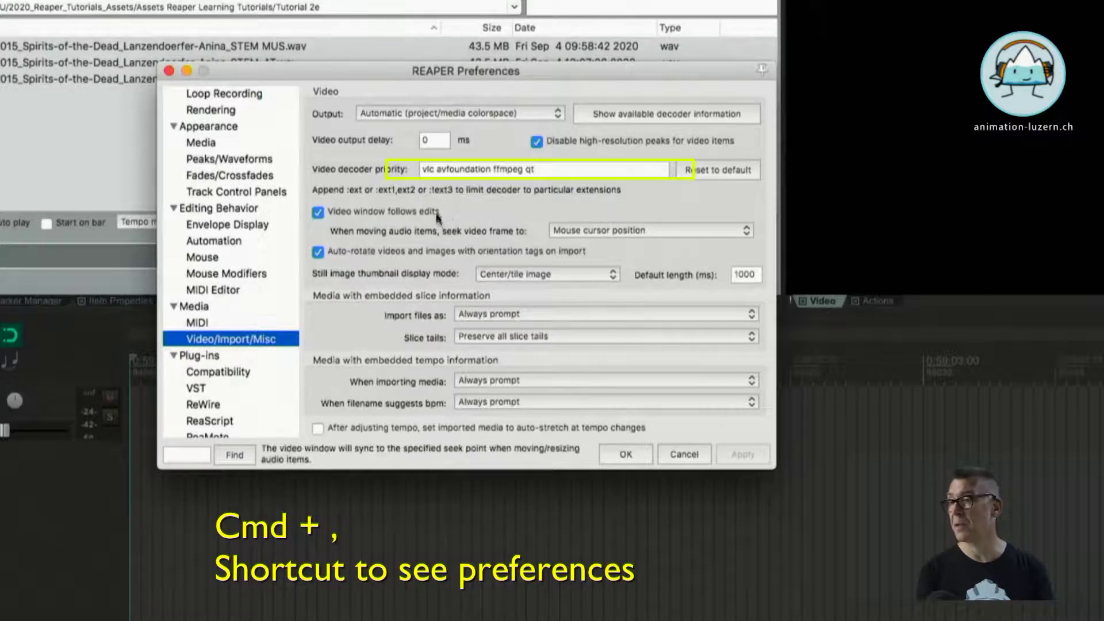
mouse_move(543, 170)
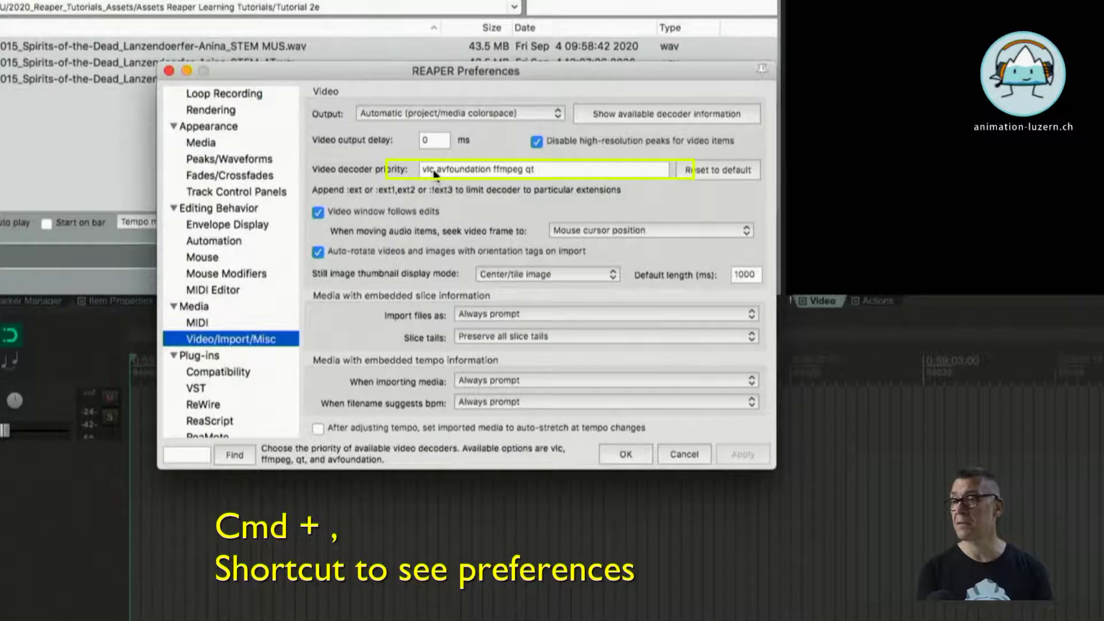
double_click(431, 170)
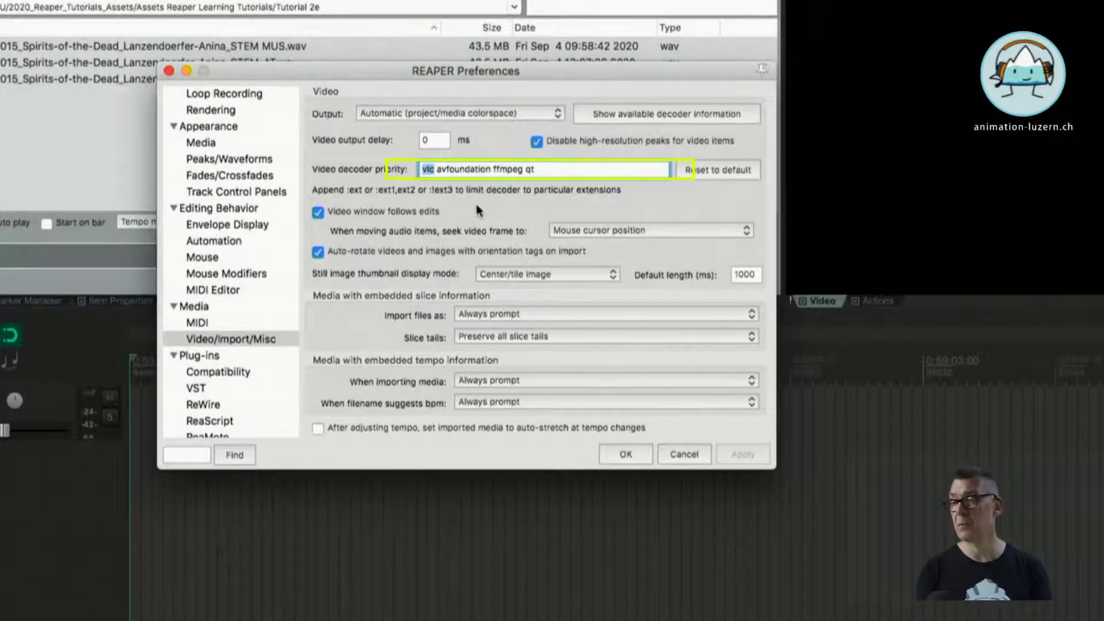
double_click(507, 169)
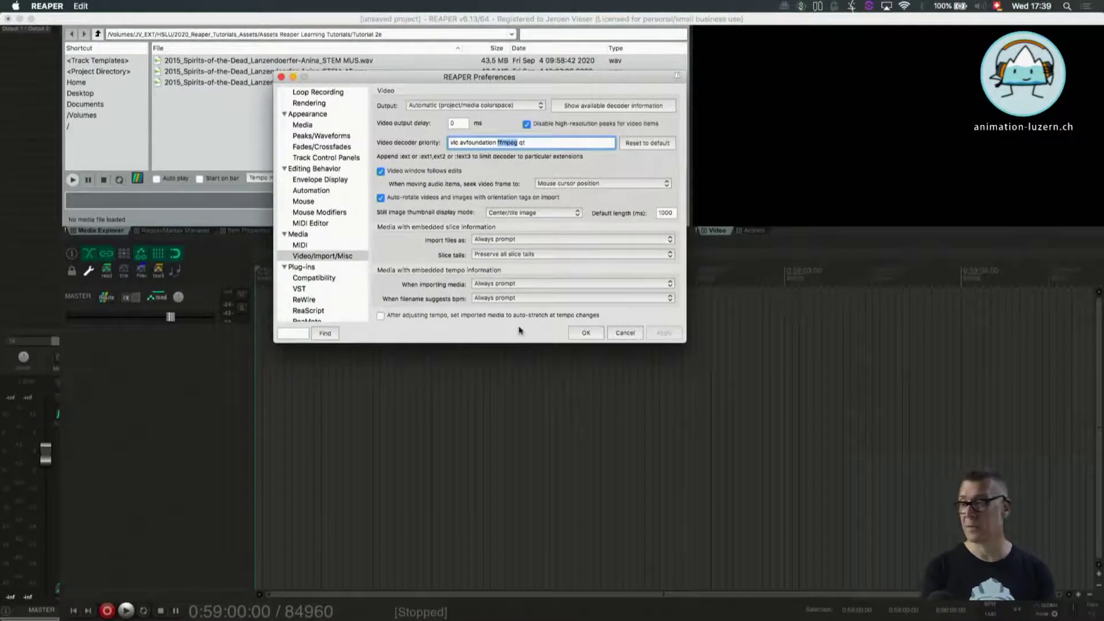
Close Preferences and bring up the SWS extension 2.10.0 About window, moved aside.
click(580, 337)
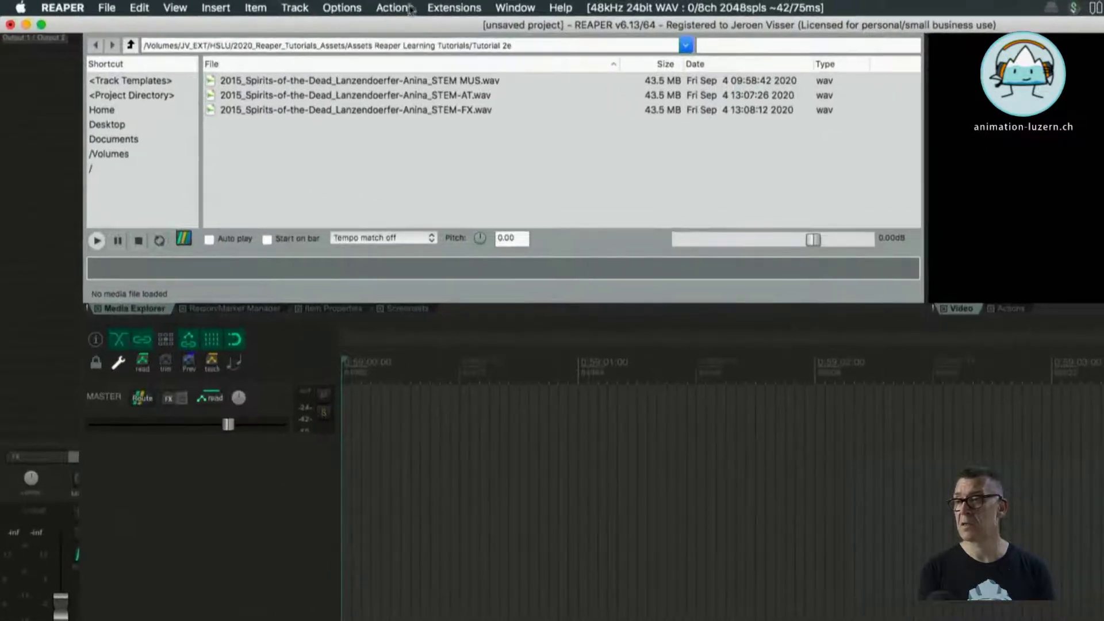
click(457, 11)
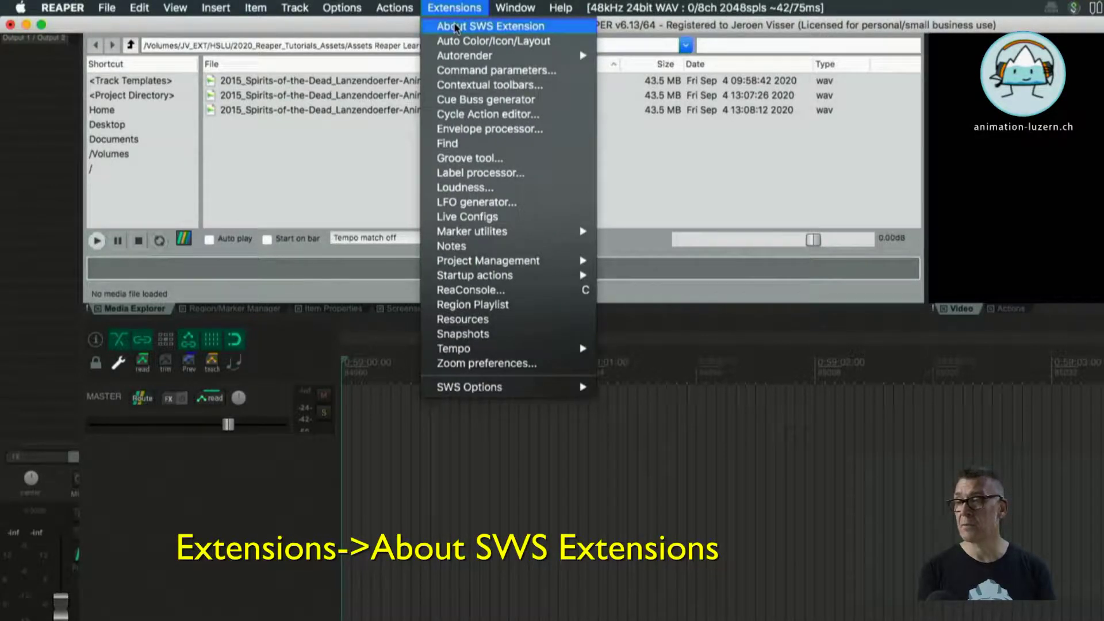
click(456, 27)
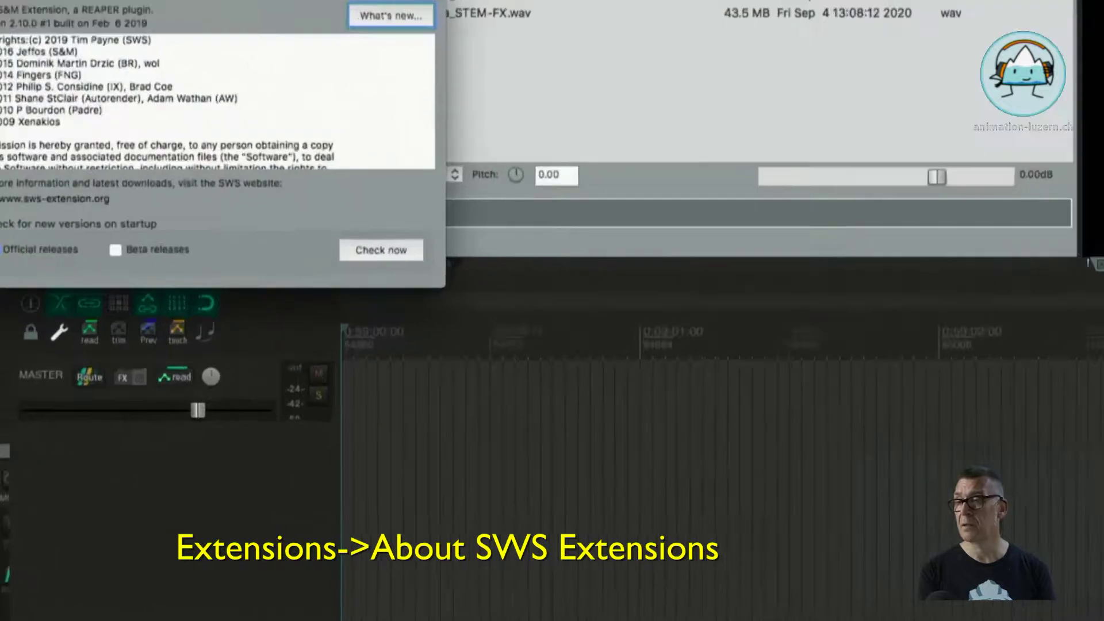
drag(257, 86, 521, 185)
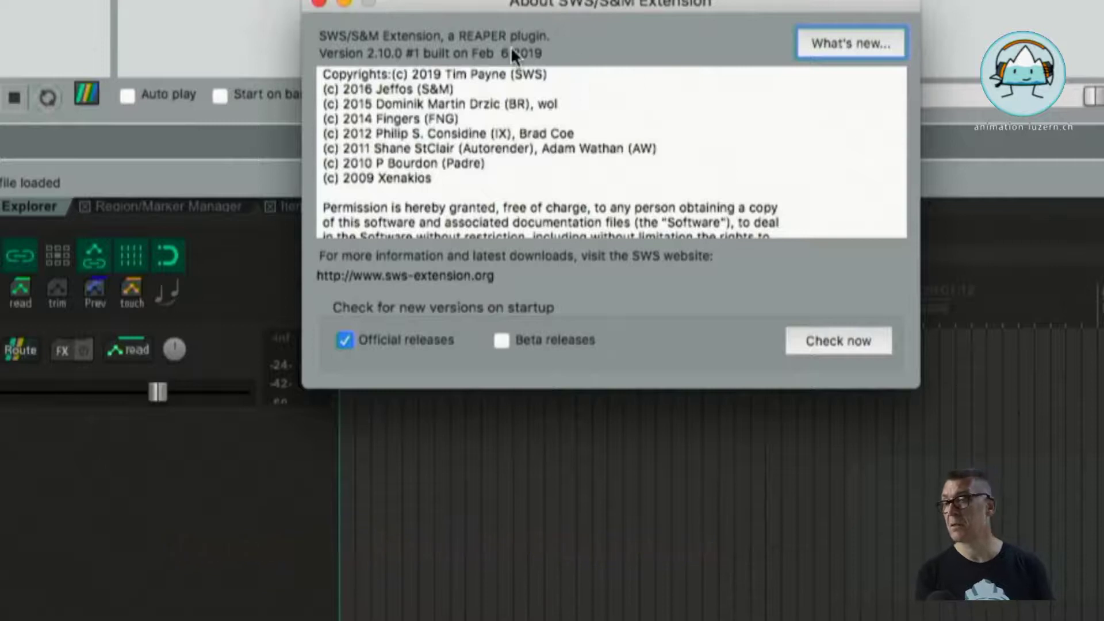
click(565, 74)
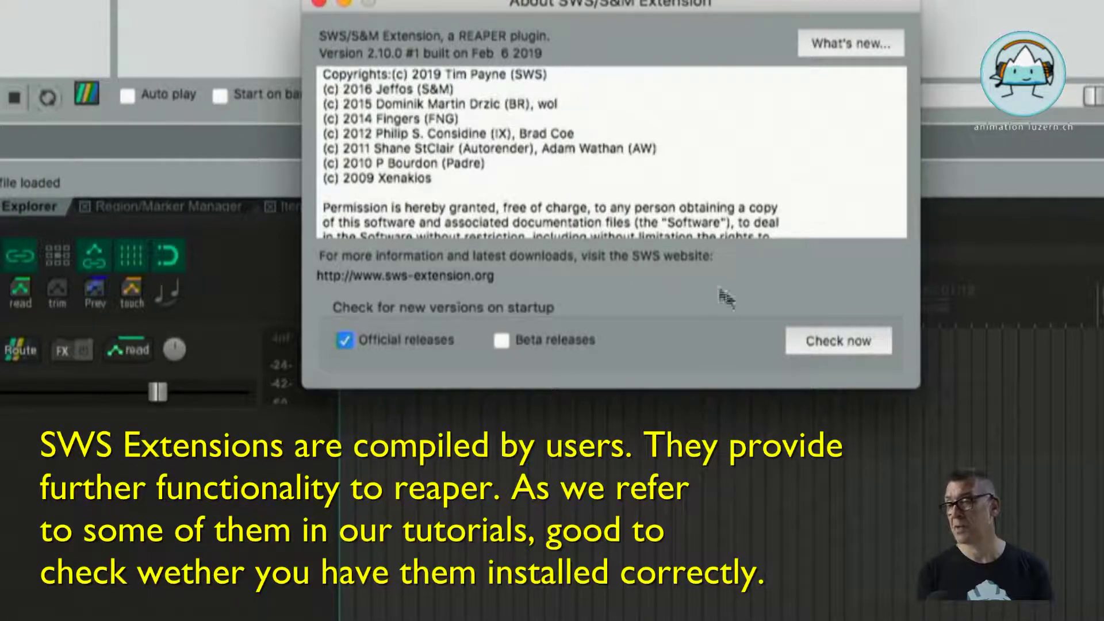
Check for a newer SWS version, dismiss the beta update notice, and close About.
click(829, 338)
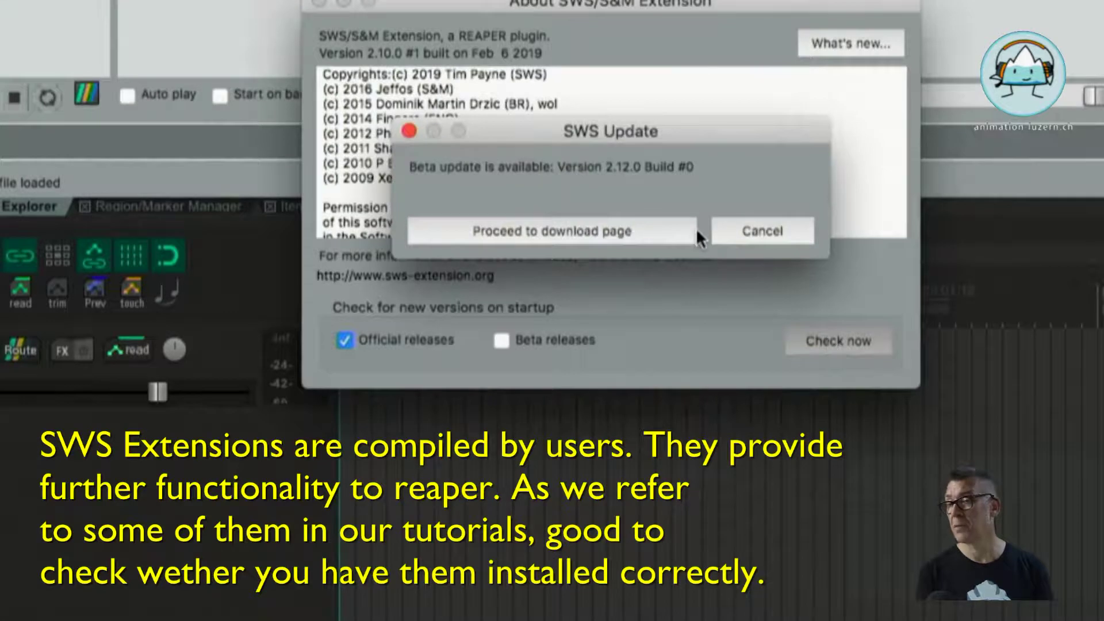
click(773, 229)
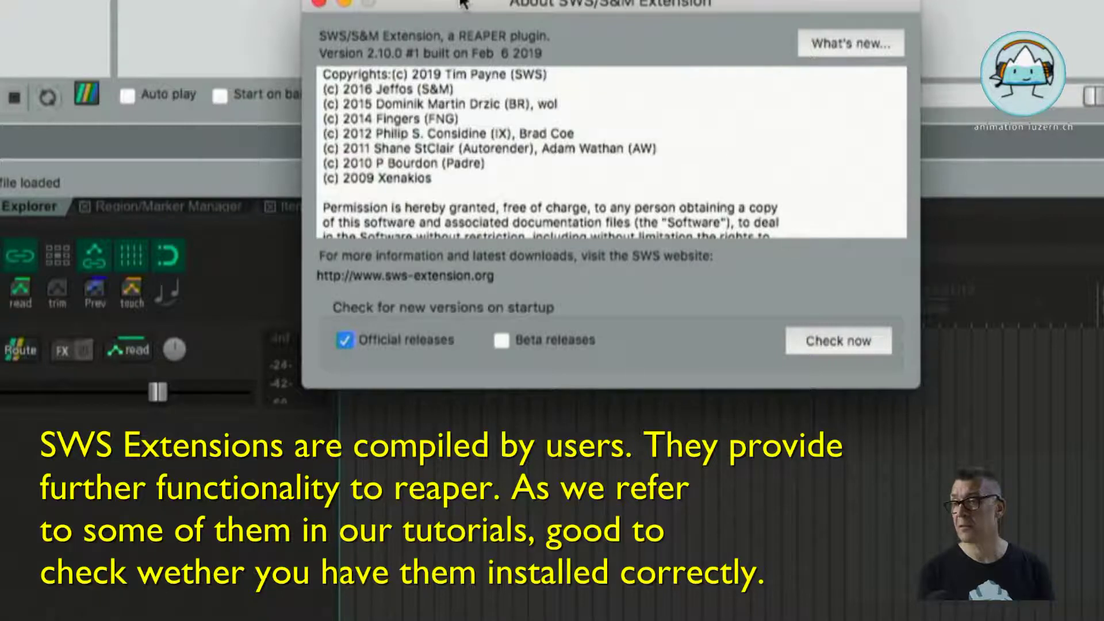
click(318, 3)
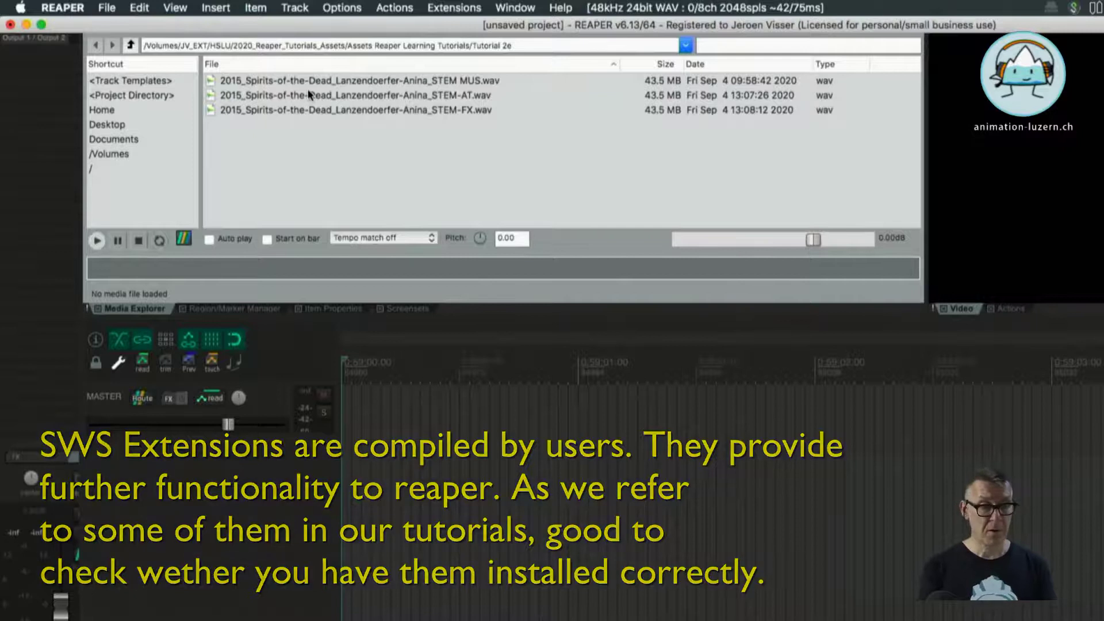
Glance at REAPER's Actions menu, then switch over to Firefox.
click(402, 11)
mouse_move(342, 8)
click(205, 15)
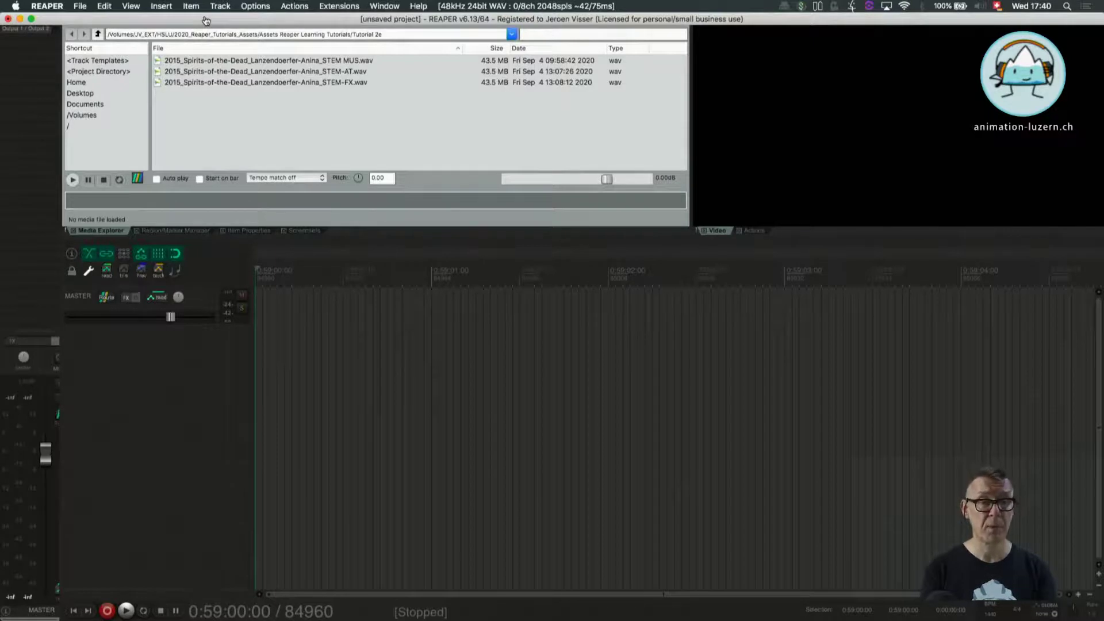
key(super+Tab)
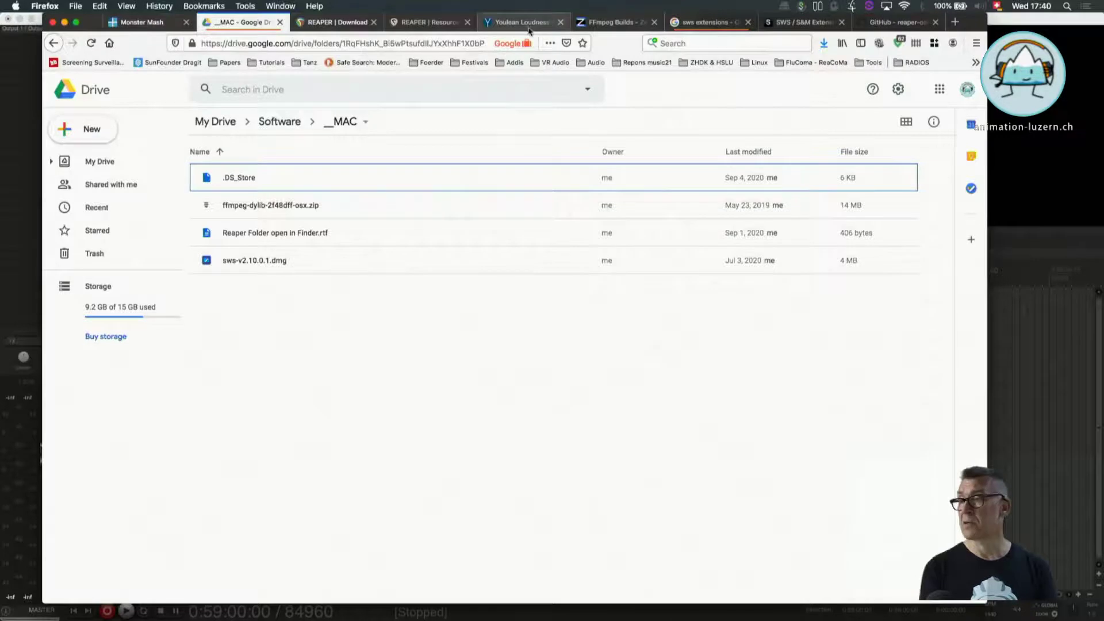
Download the Youlean Loudness Meter 2 macOS zip and open it from Firefox's downloads list.
click(527, 25)
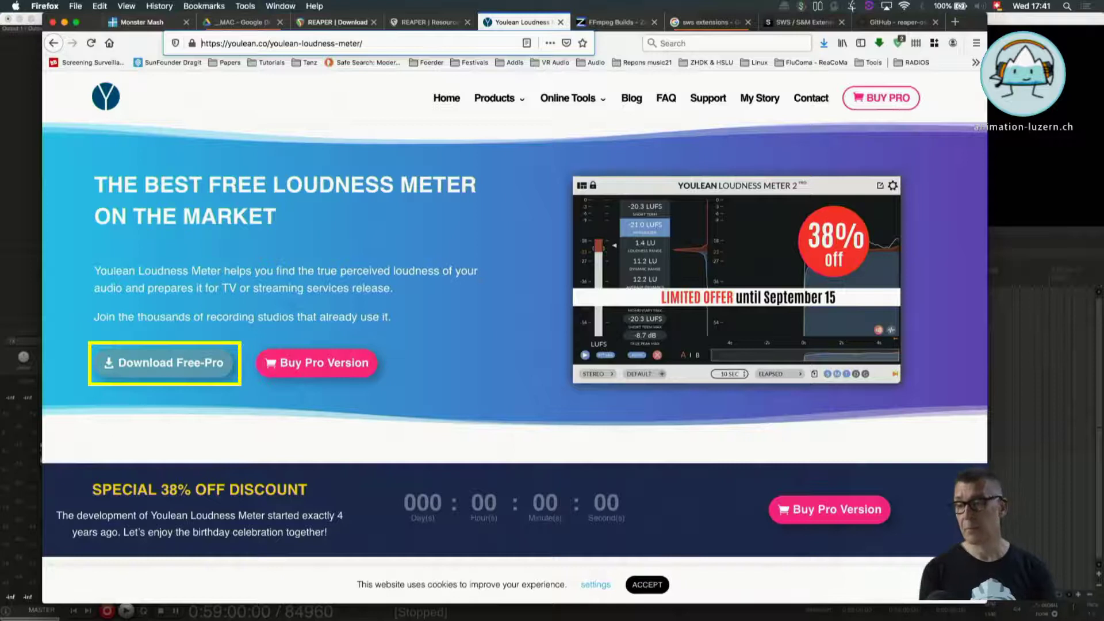
click(163, 361)
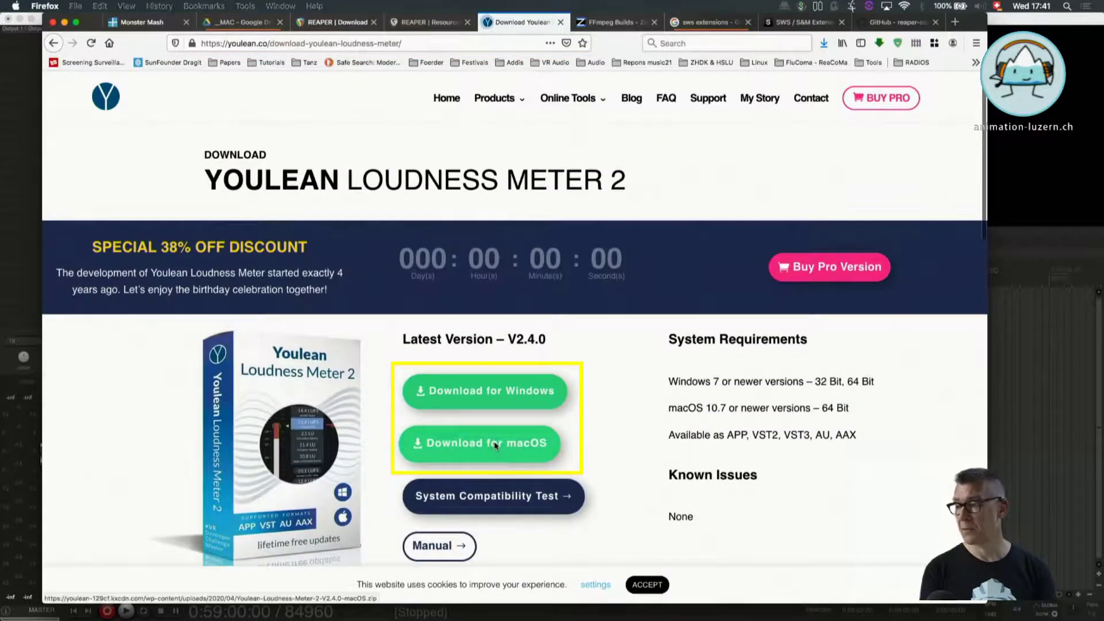
click(494, 445)
click(528, 188)
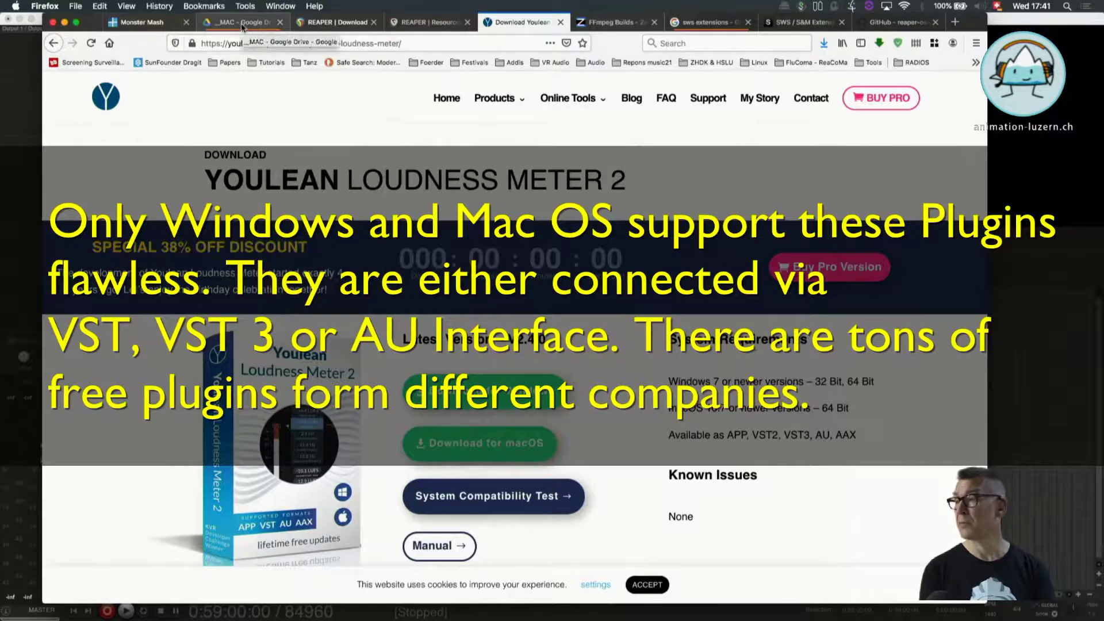
click(823, 42)
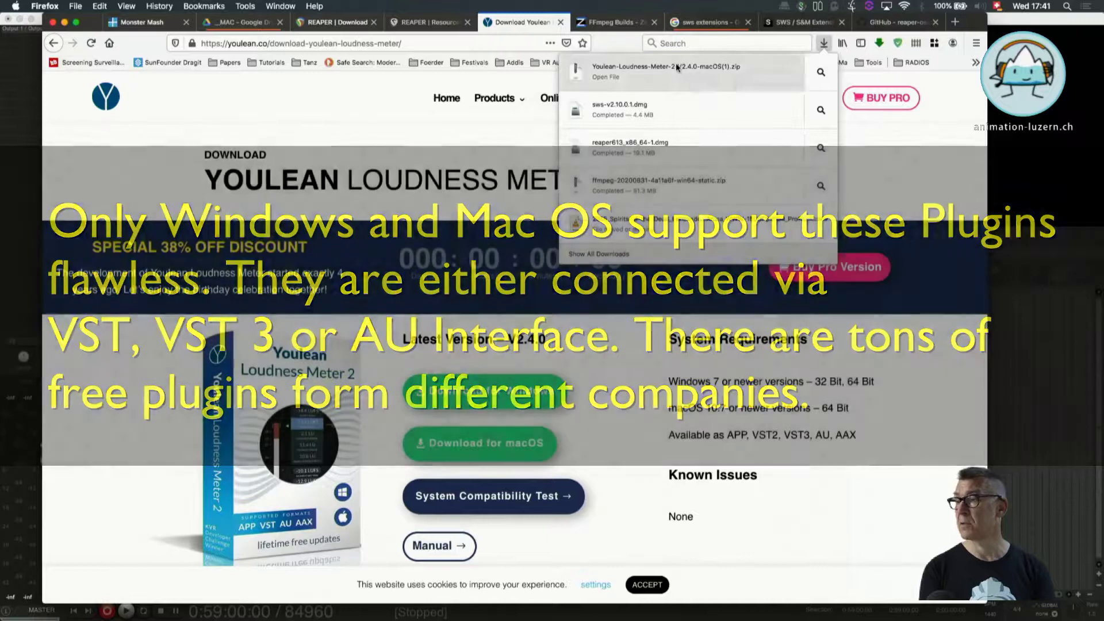
click(677, 66)
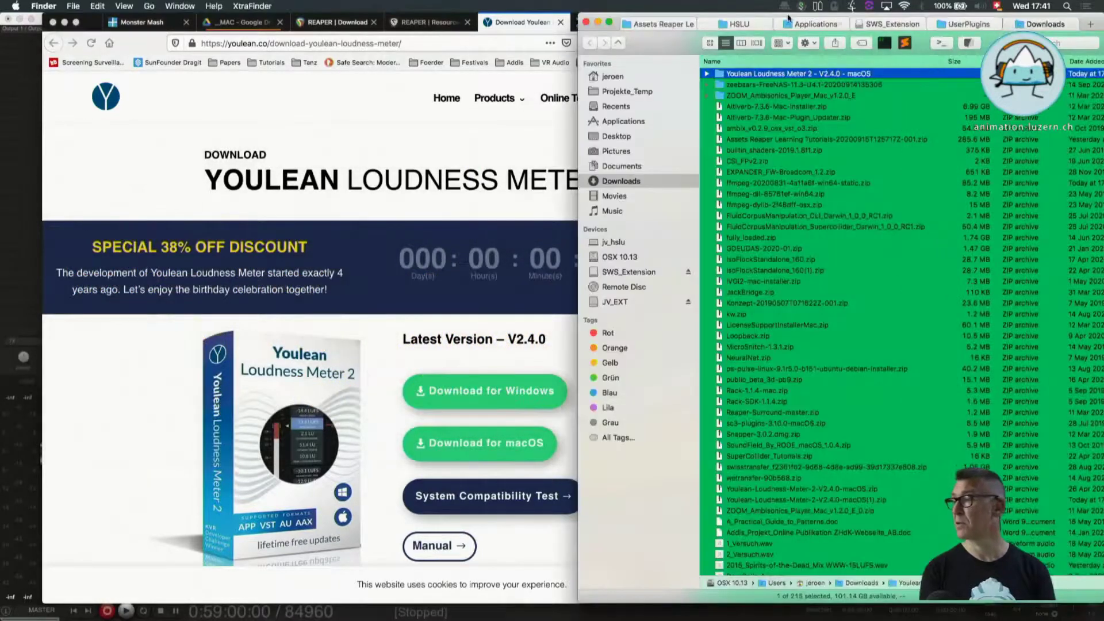
Expand the Youlean Loudness Meter 2 folder and launch the V2.4.0 Installer.pkg.
click(708, 73)
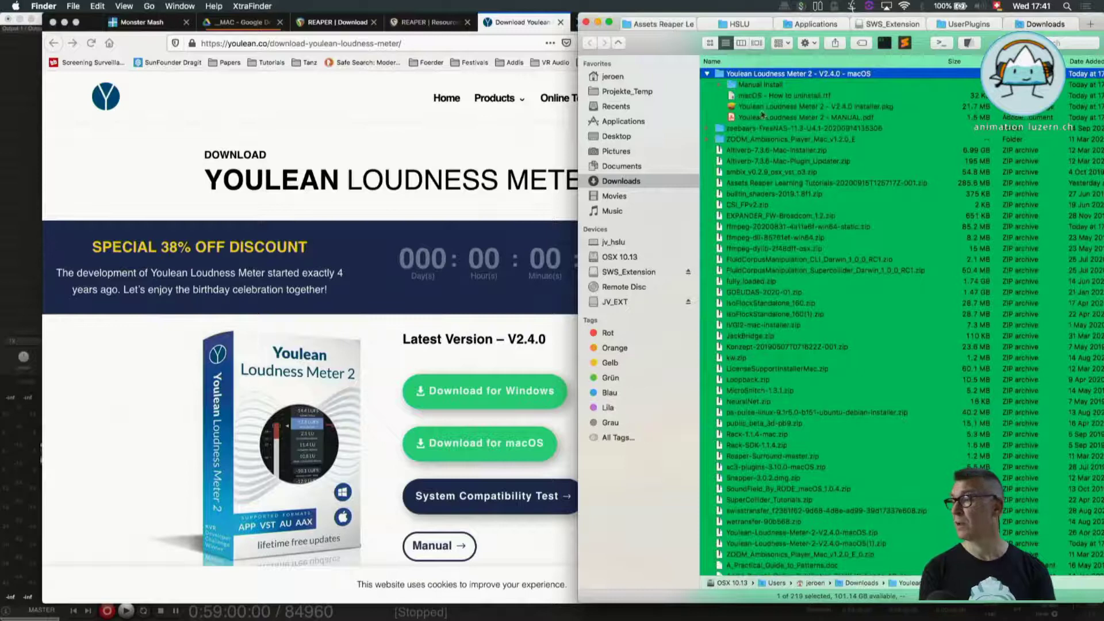
click(761, 106)
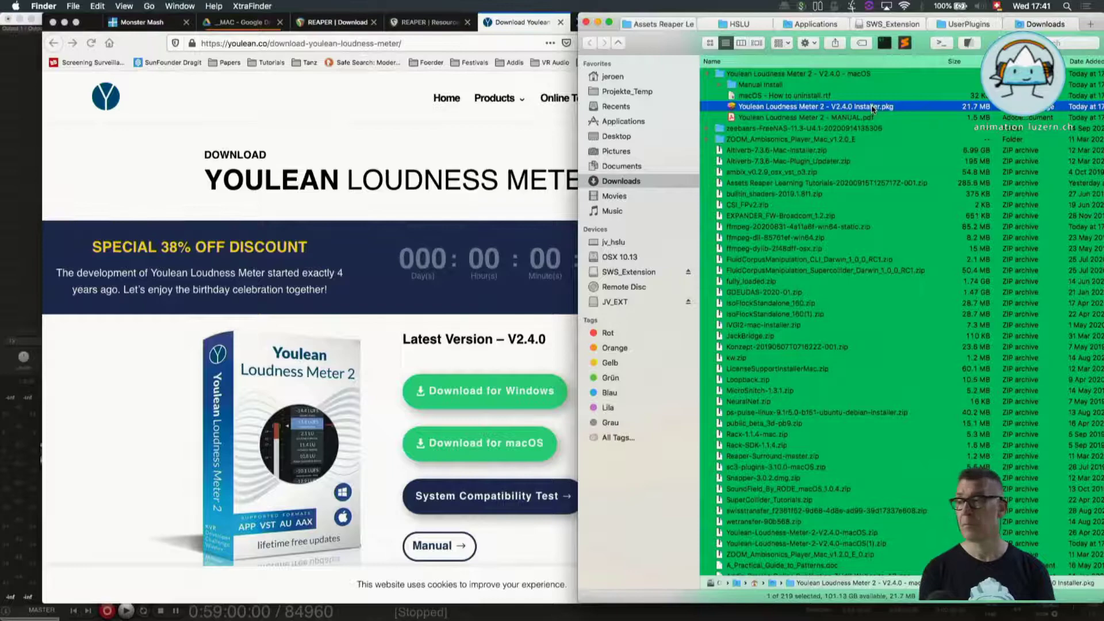
double_click(873, 107)
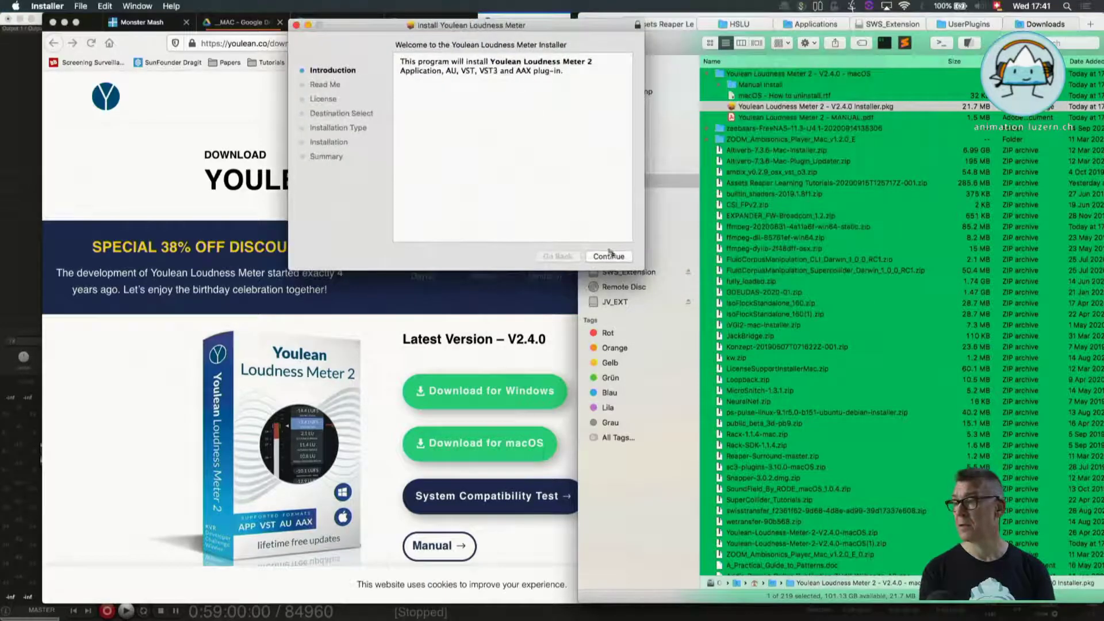
Install Youlean Loudness Meter 2, agreeing to the license and authorising with the password, then trash the package.
click(614, 260)
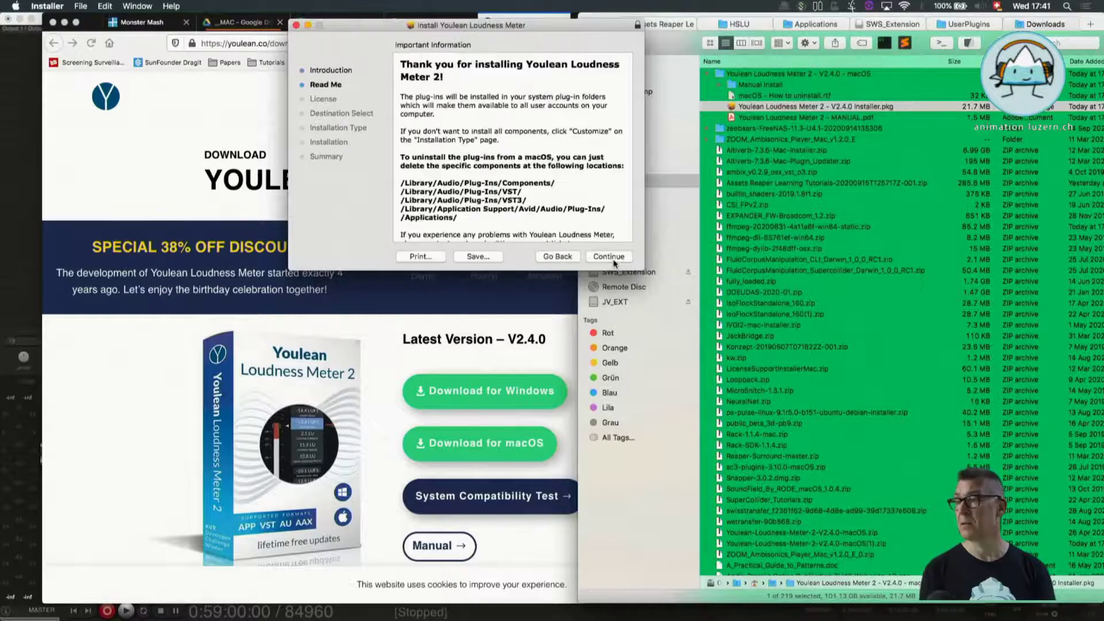
click(613, 259)
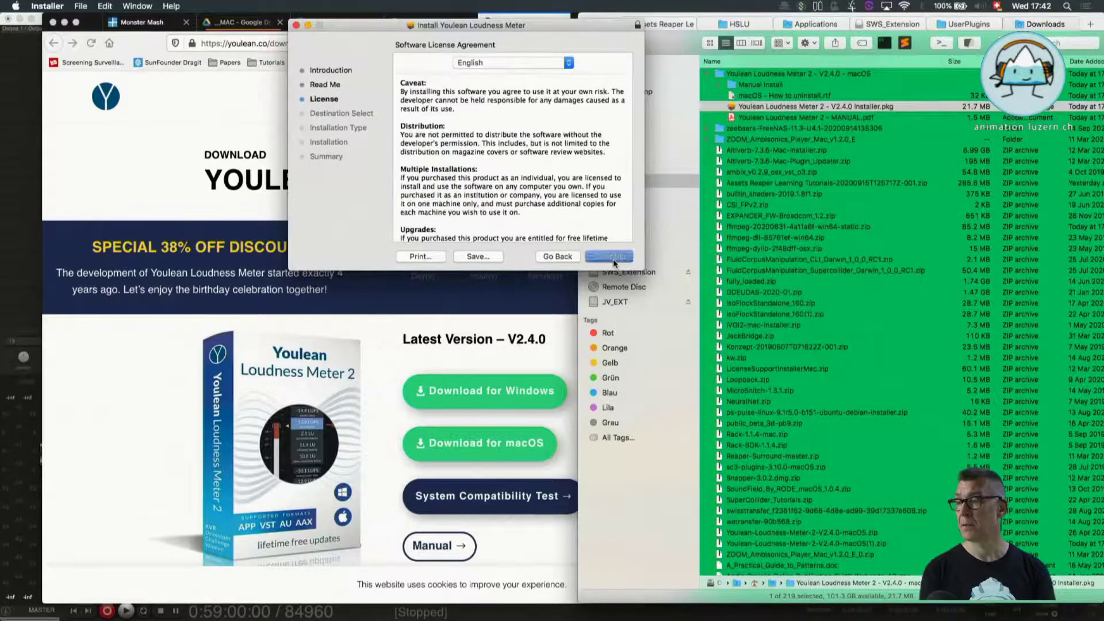
click(613, 260)
click(580, 121)
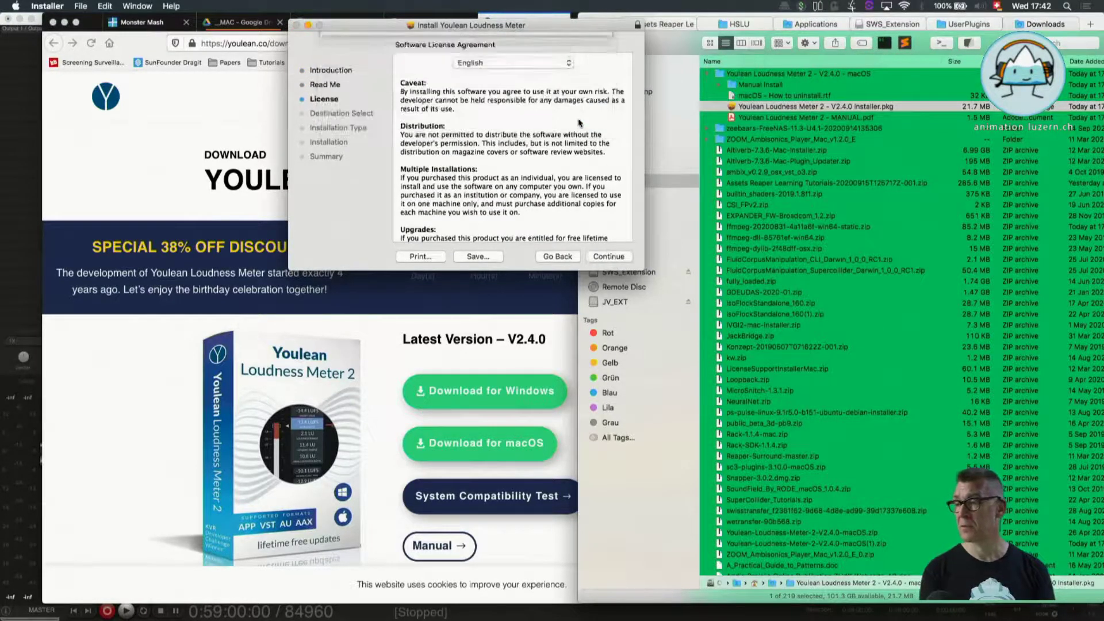
click(608, 256)
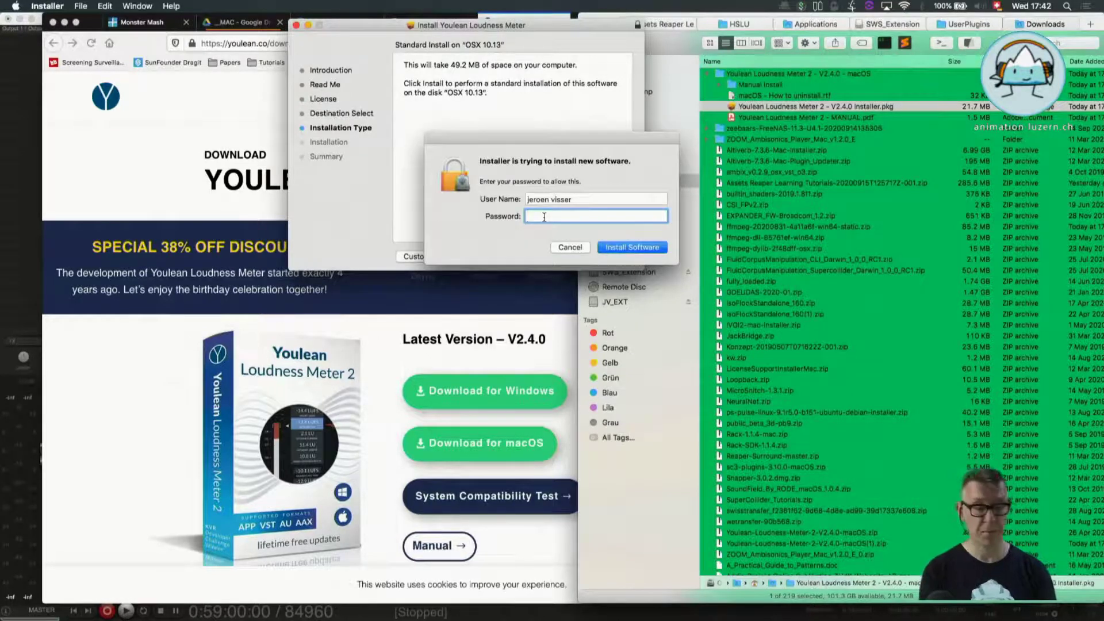
text(•••••••)
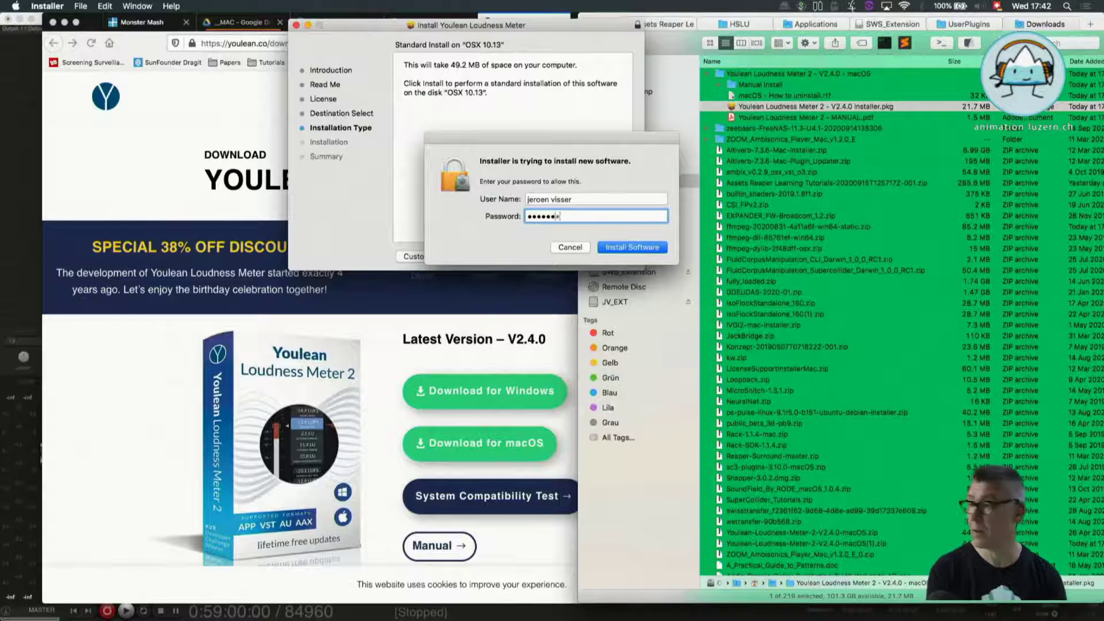
key(Return)
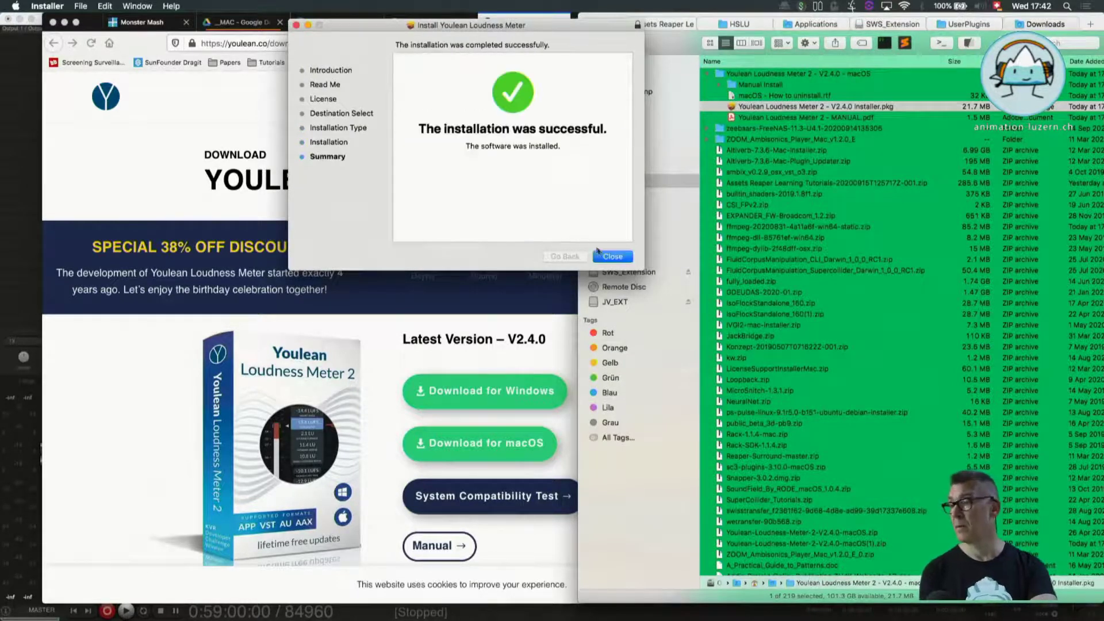
click(626, 253)
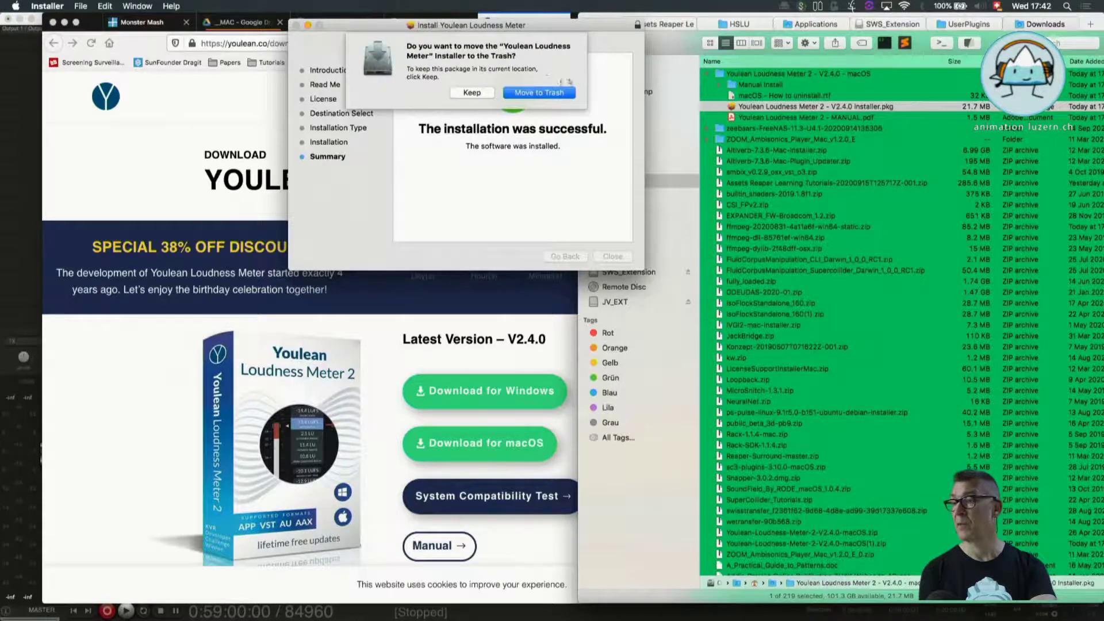
click(550, 95)
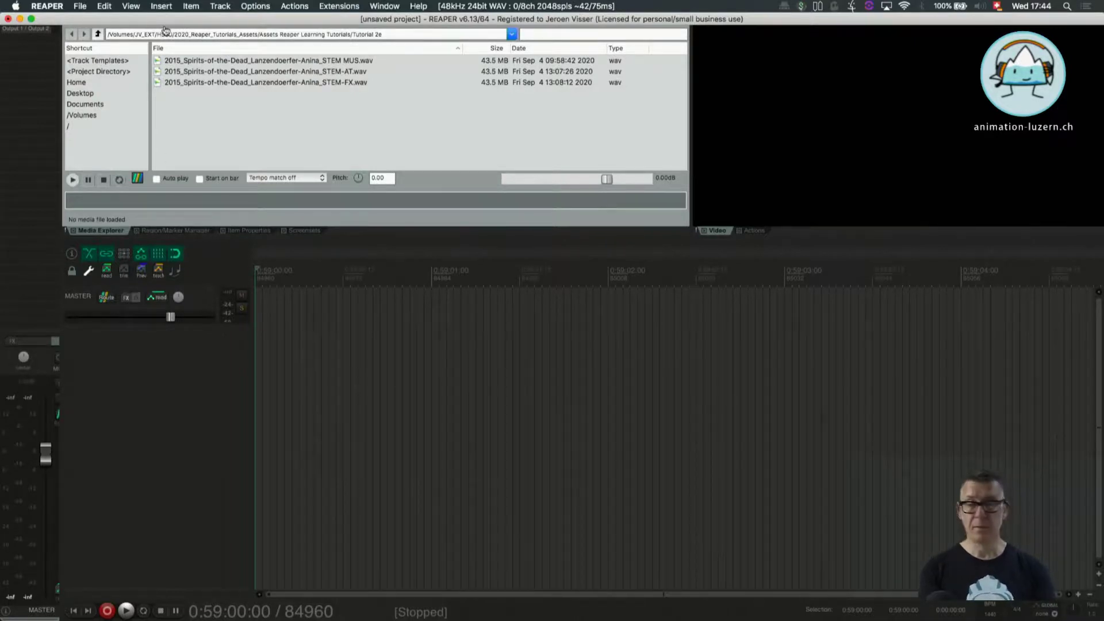
Switch from REAPER back to Firefox with Cmd+Tab.
key(super+Tab)
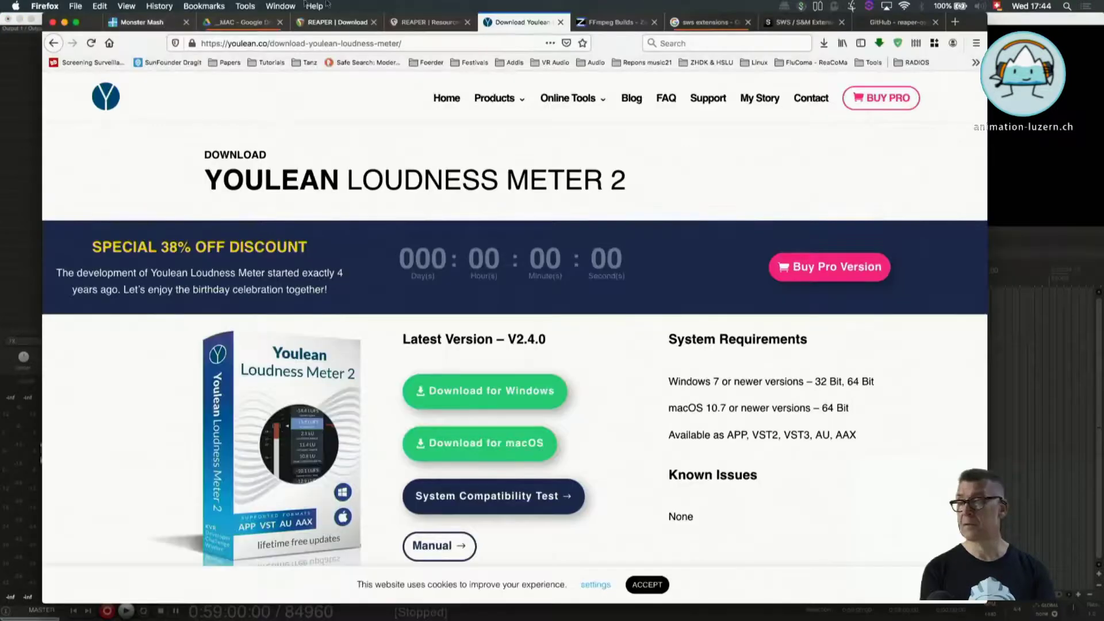
From the _MAC Drive tab, go up to Software, then into _VST FREE and MAC.
click(236, 19)
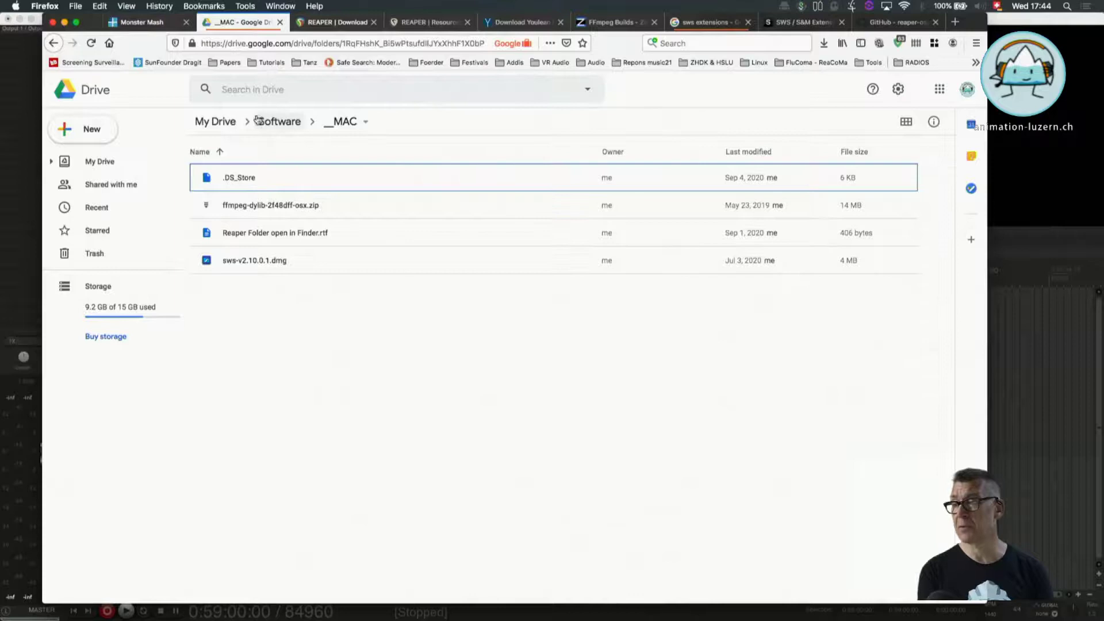
click(276, 123)
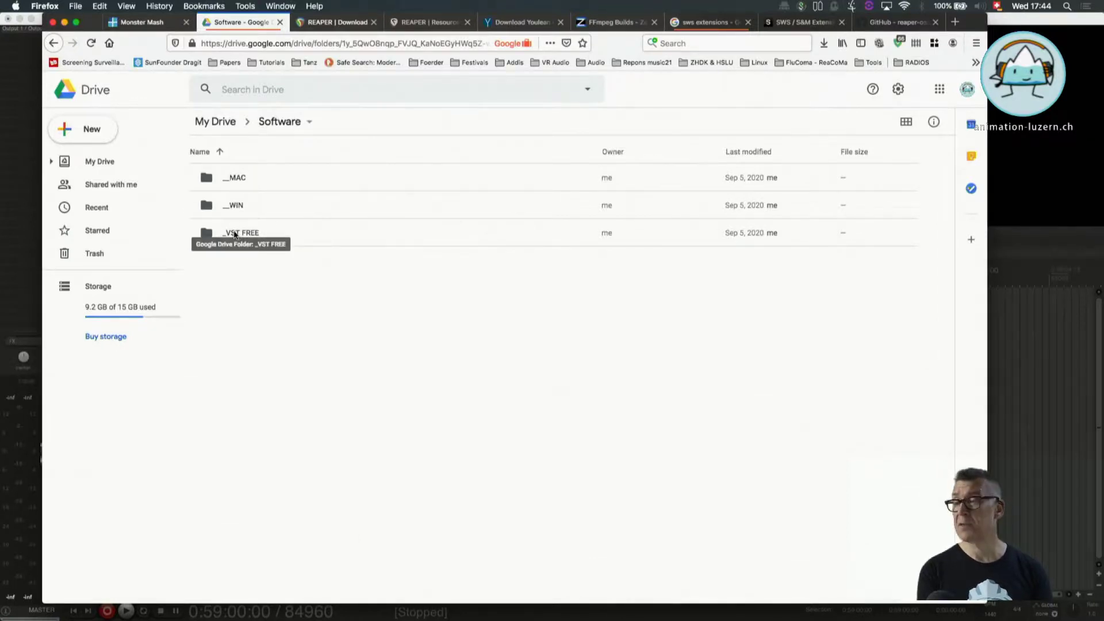
double_click(234, 233)
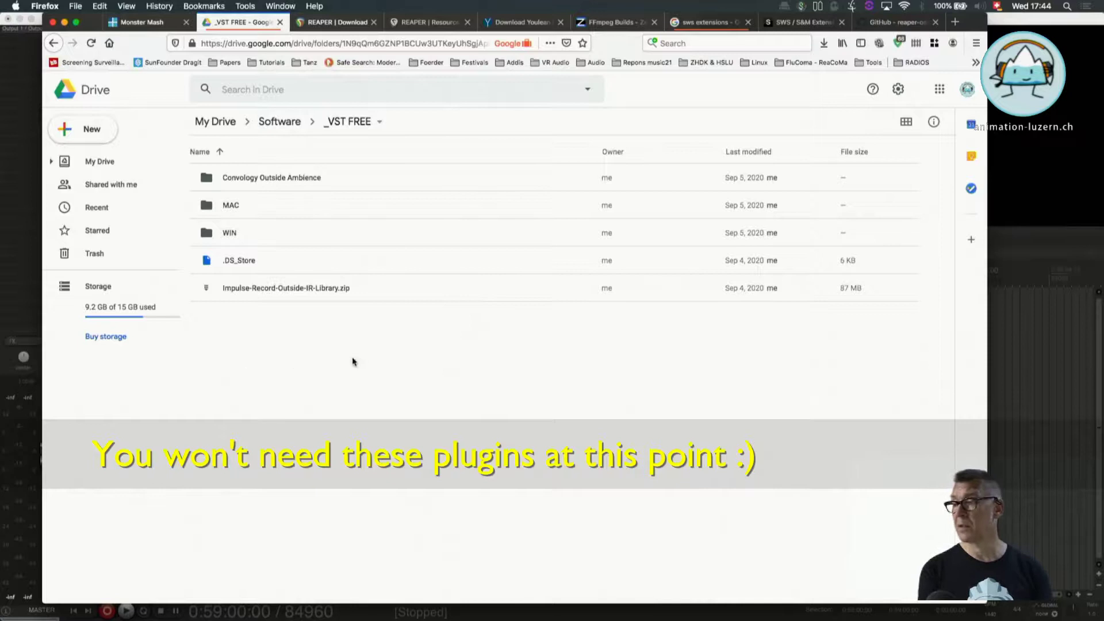
double_click(229, 206)
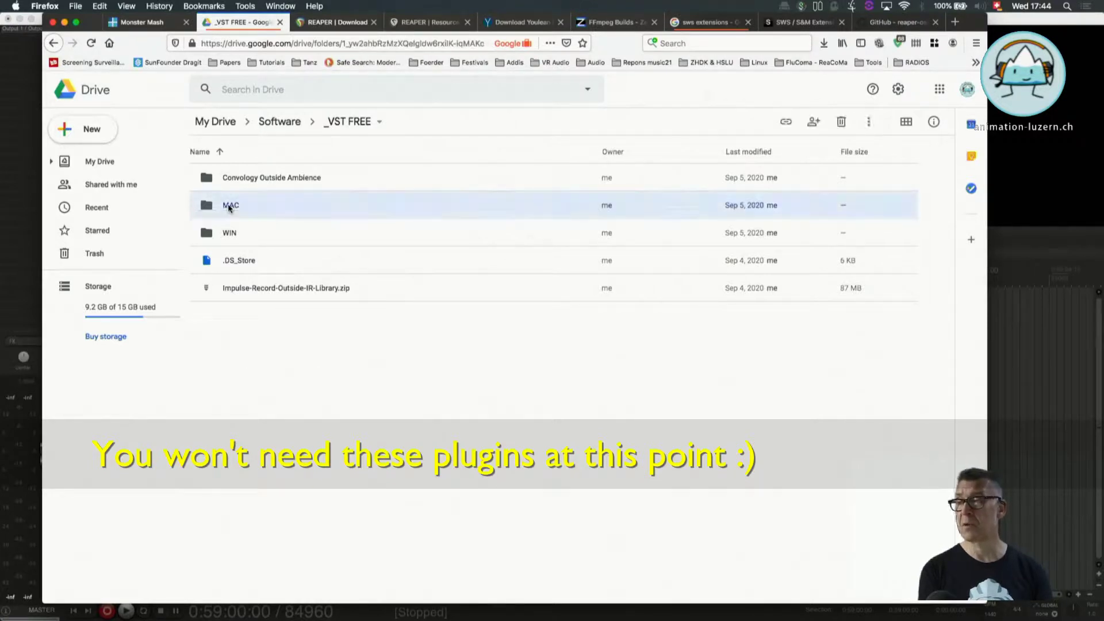